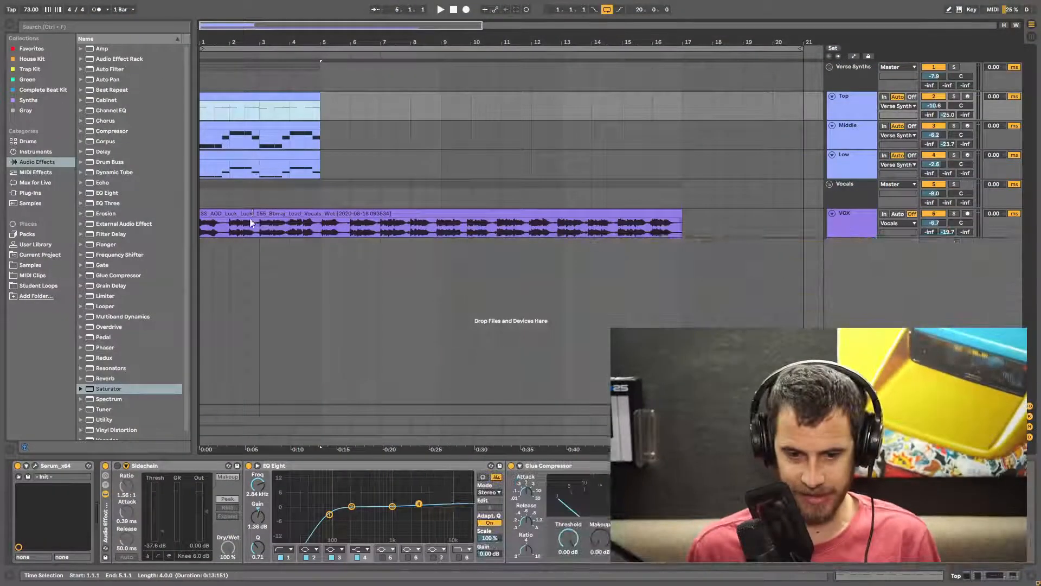
- Solo the lead vocal track and play the arrangement to audition the vocal against the synths
{"action": "left_click", "coordinate": [250, 212]}
{"action": "left_click", "coordinate": [956, 213]}
{"action": "key", "text": "space"}
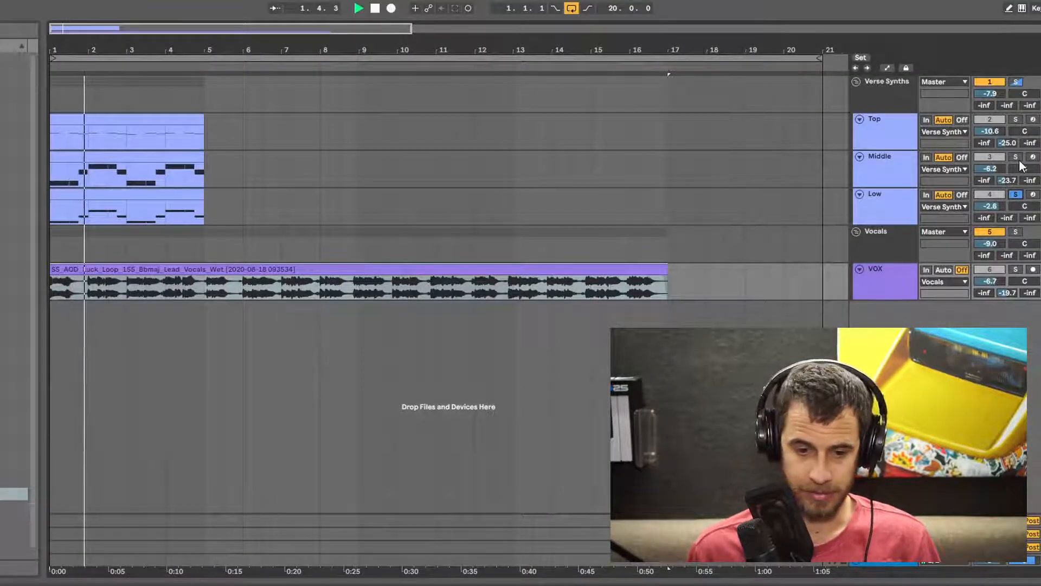
{"action": "left_click", "coordinate": [1017, 160]}
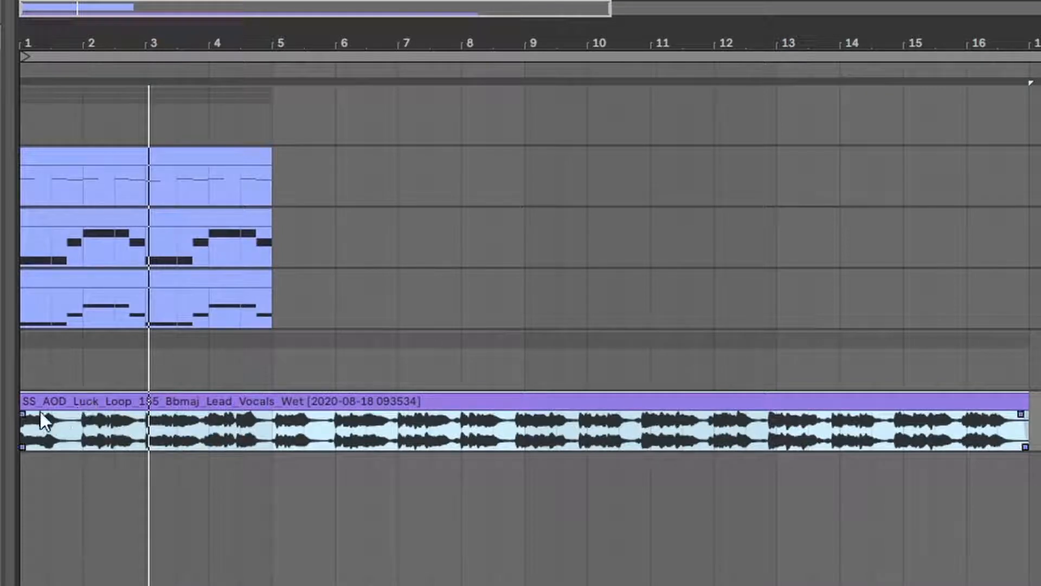
- Move the lead vocal clip so it starts at bar 5
{"action": "left_click_drag", "start_coordinate": [525, 434], "coordinate": [44, 435]}
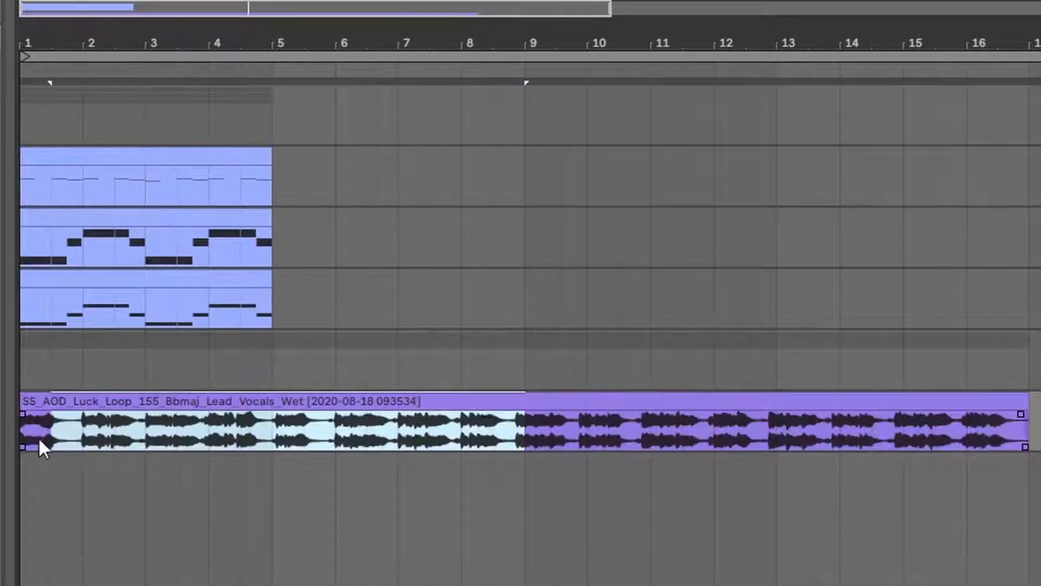
{"action": "left_click_drag", "start_coordinate": [530, 437], "coordinate": [1011, 445]}
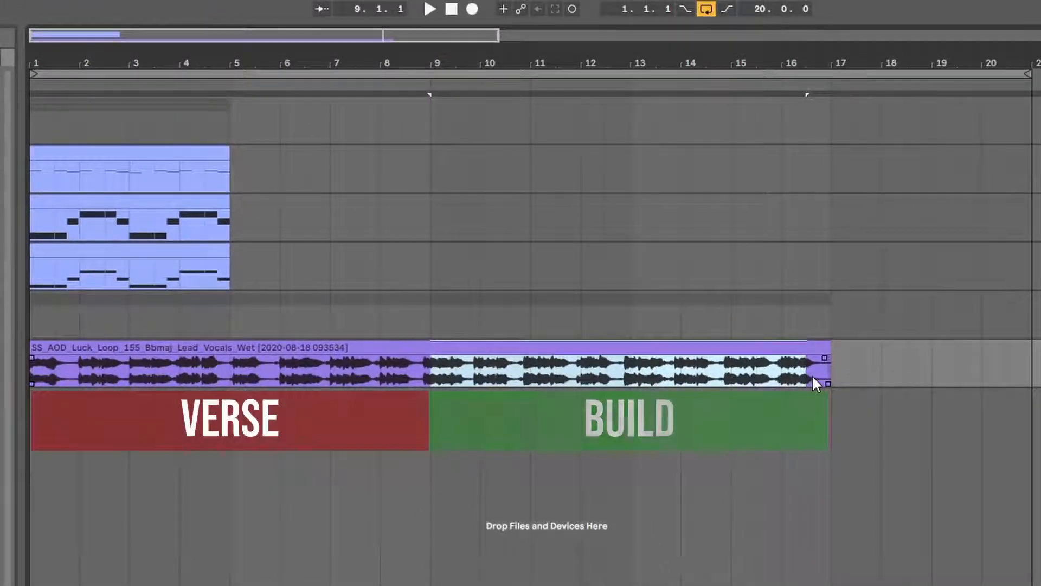
{"action": "left_click_drag", "start_coordinate": [447, 343], "coordinate": [592, 346]}
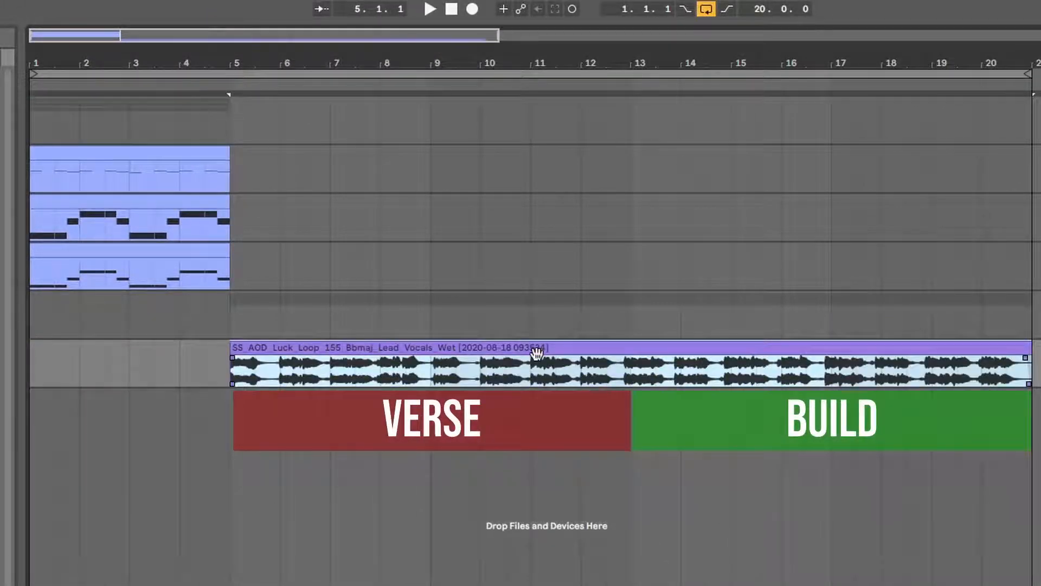
{"action": "left_click", "coordinate": [596, 317]}
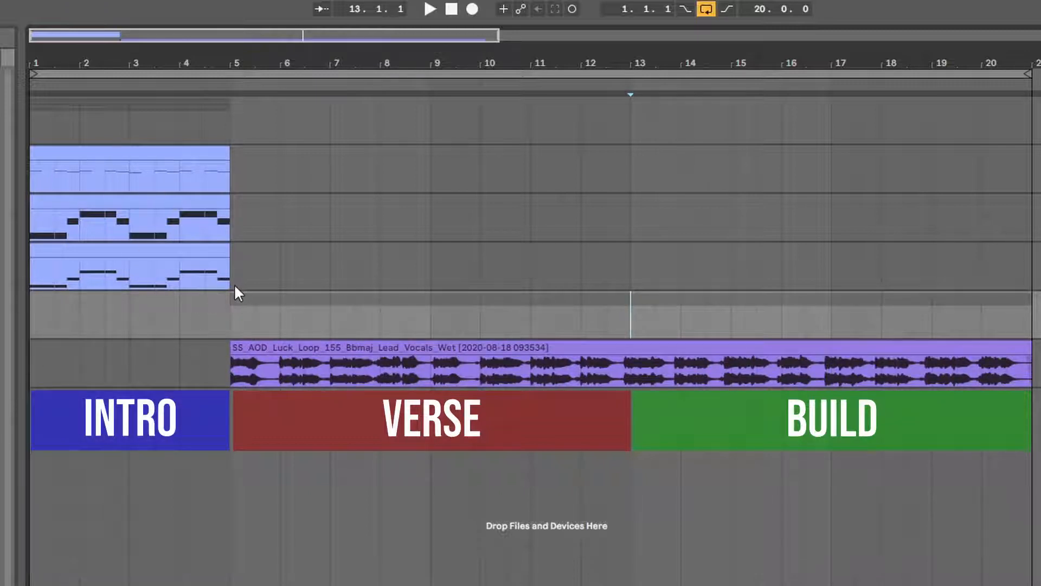
- Select the four-bar synth clips and duplicate them three times to fill bars 1 to 21
{"action": "left_click_drag", "start_coordinate": [233, 284], "coordinate": [5, 170]}
{"action": "key", "text": "ctrl+d"}
{"action": "key", "text": "ctrl+d"}
{"action": "key", "text": "ctrl+d"}
{"action": "key", "text": "ctrl+d"}
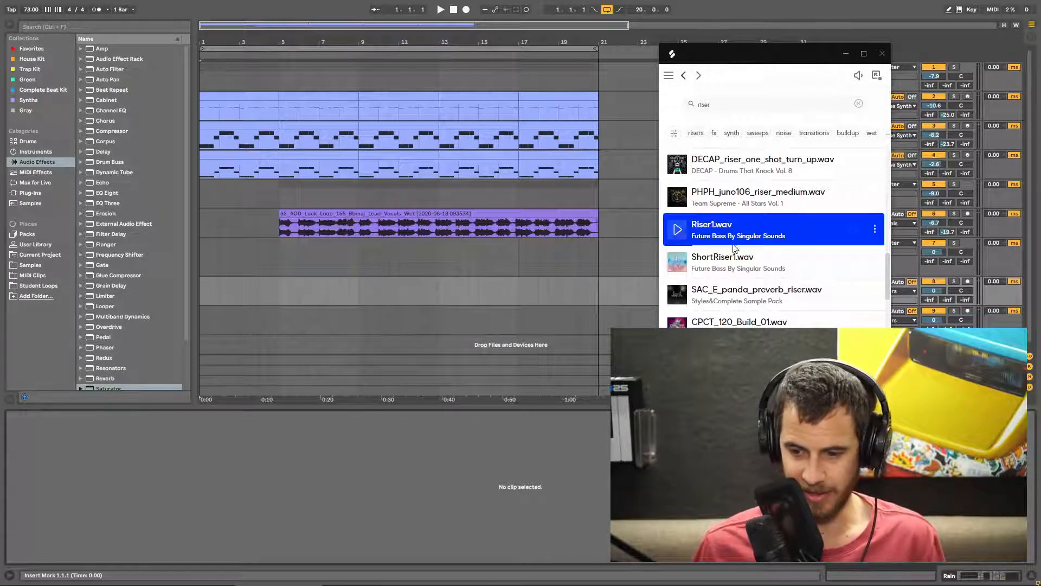
- Drag the Riser1.wav sample from the Splice browser onto a new track at the start of the arrangement
{"action": "left_click_drag", "start_coordinate": [678, 229], "coordinate": [278, 294]}
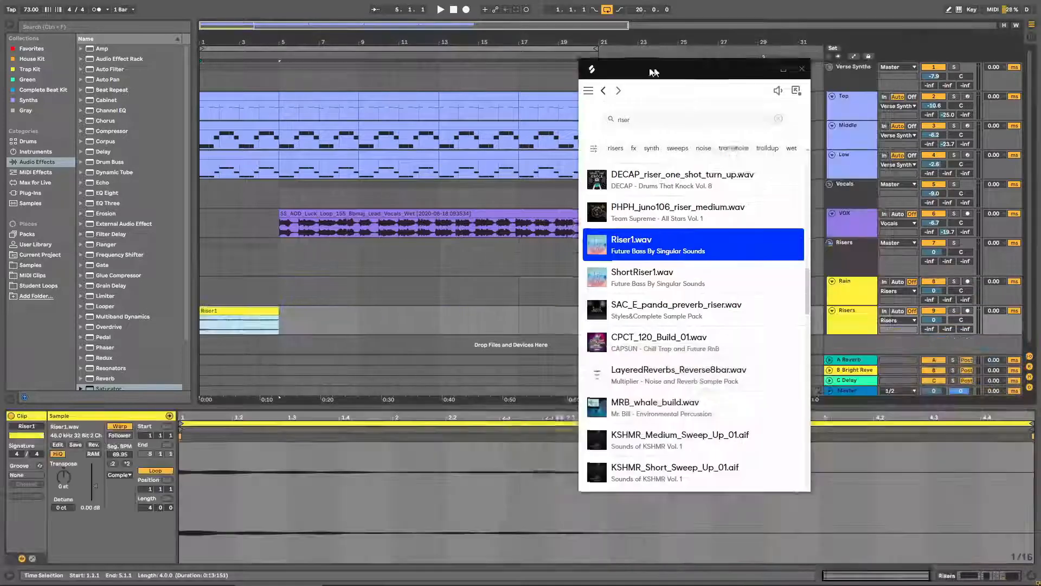
{"action": "left_click_drag", "start_coordinate": [653, 73], "coordinate": [589, 72]}
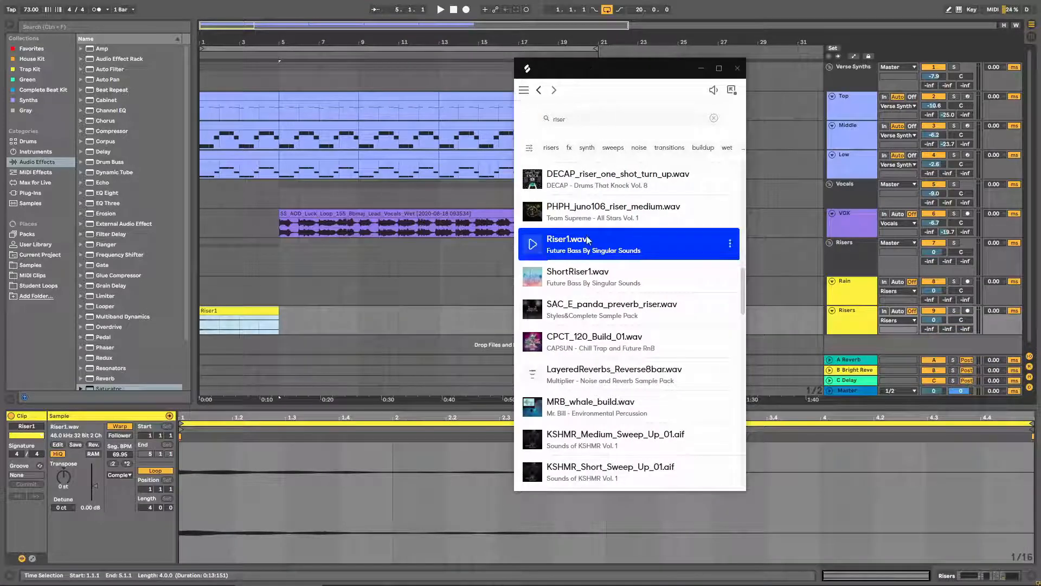
{"action": "left_click", "coordinate": [606, 119]}
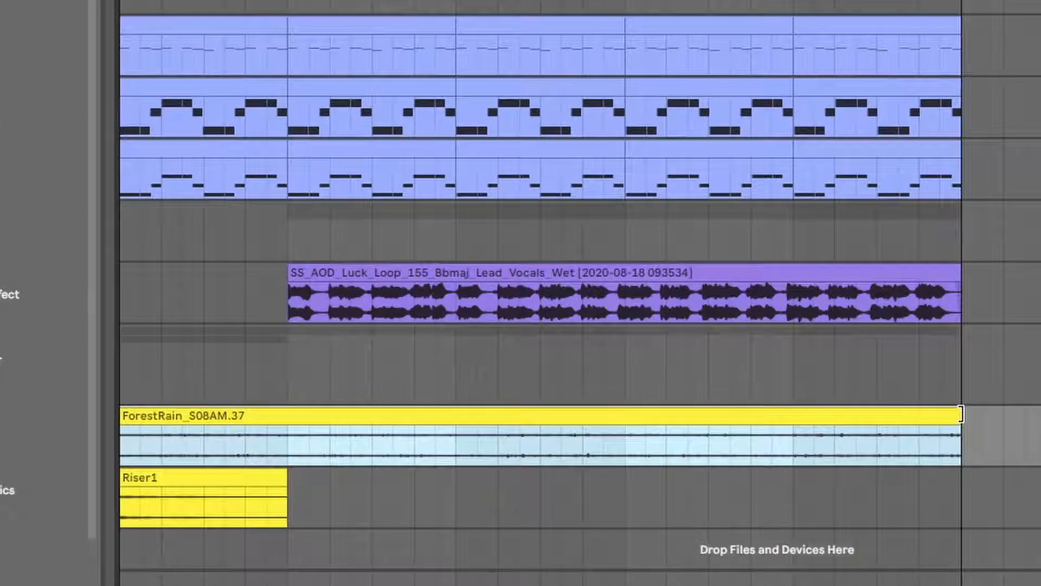
- Select the Riser1 clip and play the arrangement to audition the riser
{"action": "left_click", "coordinate": [207, 488]}
{"action": "mouse_move", "coordinate": [207, 488]}
{"action": "left_mouse_down"}
{"action": "mouse_move", "coordinate": [366, 478]}
{"action": "mouse_move", "coordinate": [195, 482]}
{"action": "left_mouse_up"}
{"action": "key", "text": "space"}
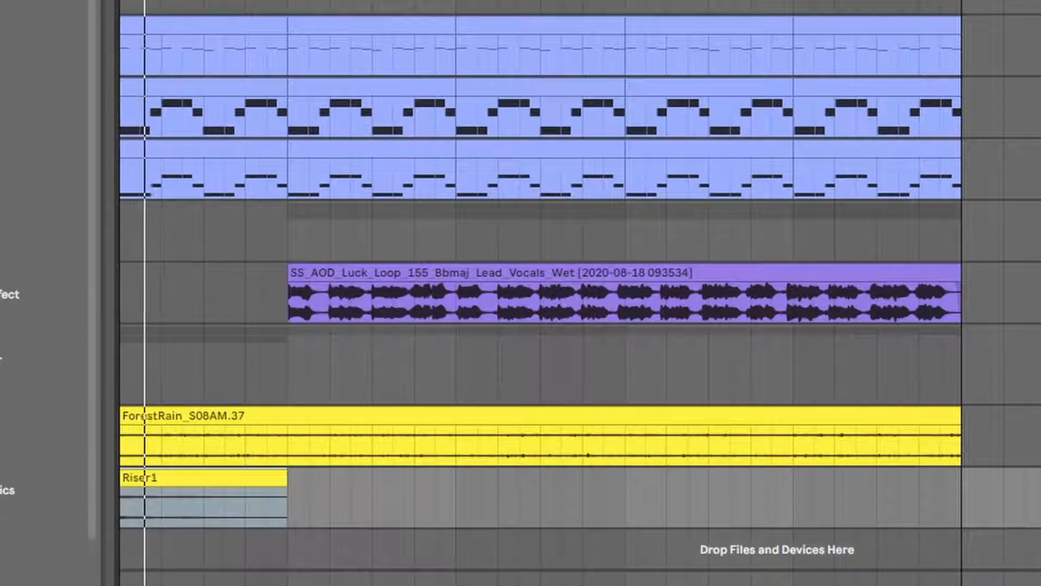
{"action": "mouse_move", "coordinate": [196, 507]}
{"action": "left_click_drag", "start_coordinate": [179, 484], "coordinate": [204, 480]}
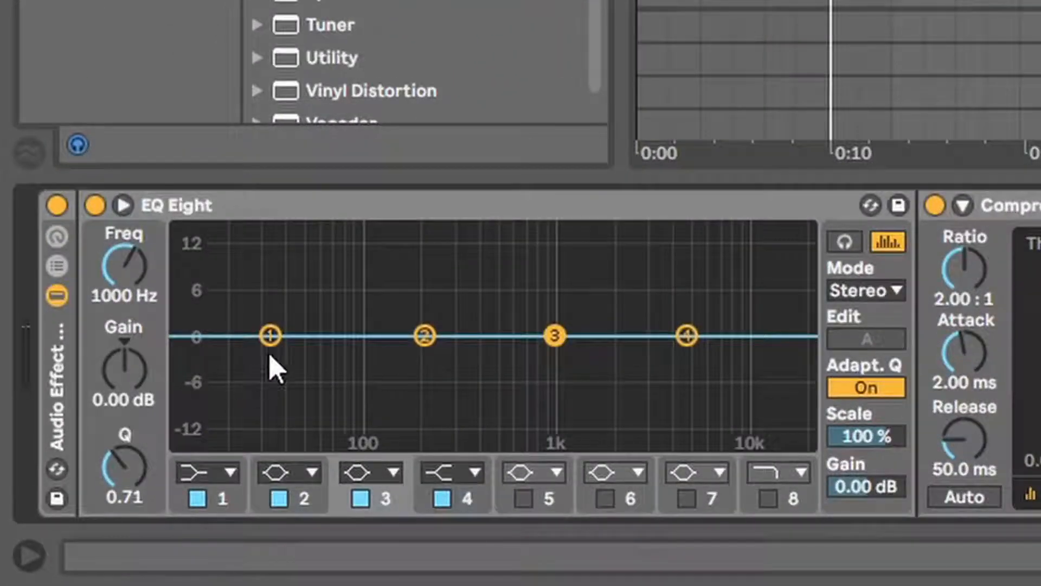
- Set EQ Eight band 1 to a high-pass filter and sweep its cutoff frequency upward while playing
{"action": "left_click", "coordinate": [270, 356]}
{"action": "left_click", "coordinate": [222, 472]}
{"action": "left_click", "coordinate": [213, 294]}
{"action": "left_click_drag", "start_coordinate": [313, 361], "coordinate": [513, 360]}
{"action": "key", "text": "space"}
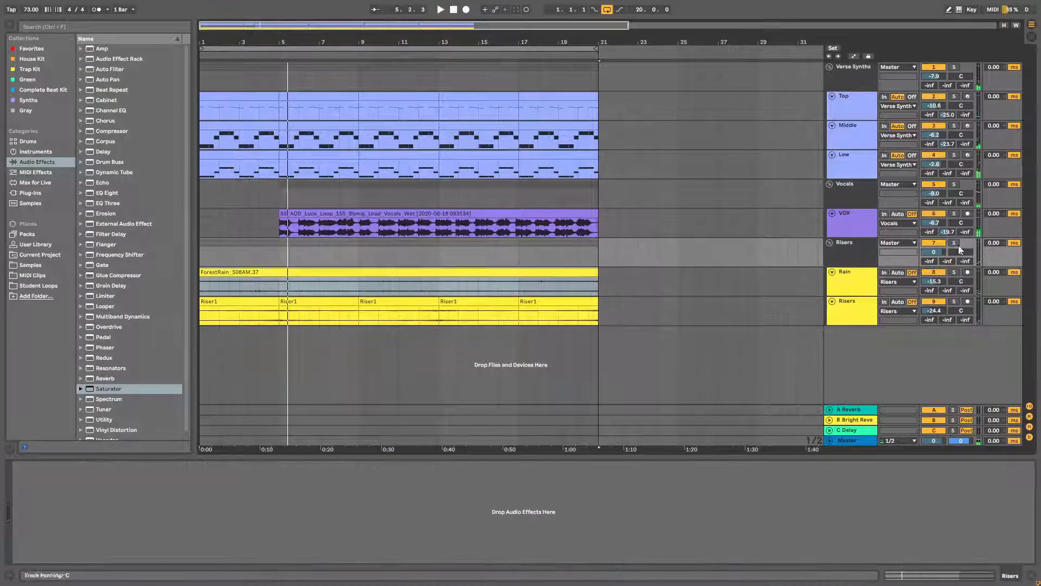
{"action": "key", "text": "space"}
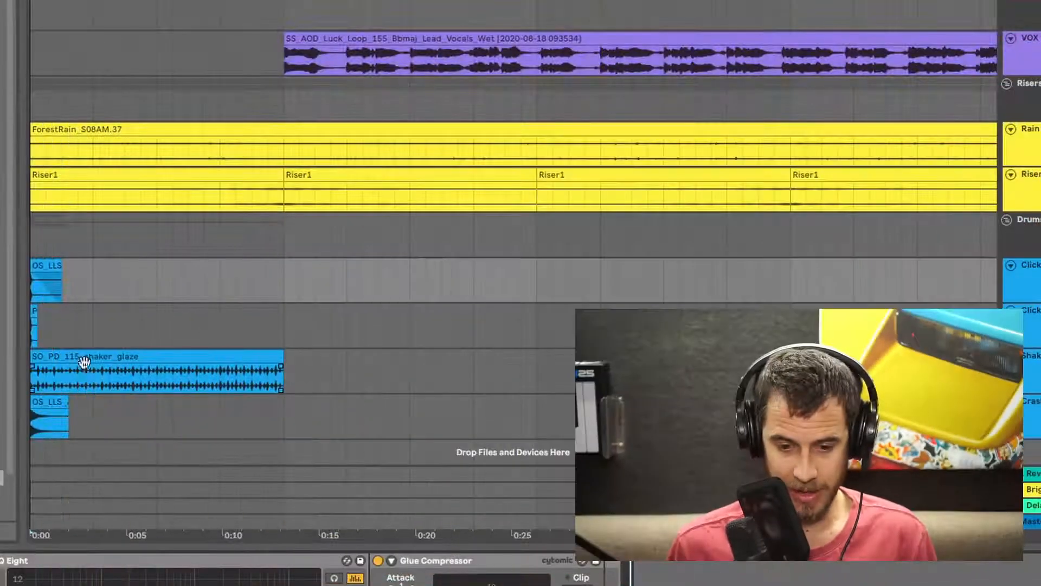
- Move the shaker clip so it starts at bar 9
{"action": "left_click", "coordinate": [60, 359]}
{"action": "left_click_drag", "start_coordinate": [60, 359], "coordinate": [569, 349]}
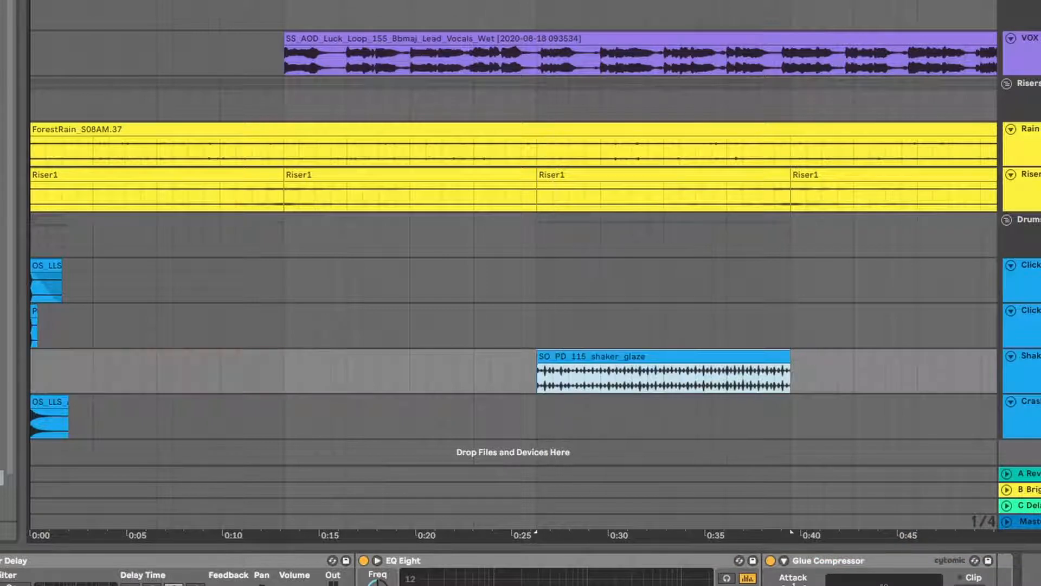
- Move both click clips so they start at bar 9
{"action": "left_click_drag", "start_coordinate": [668, 1], "coordinate": [591, 1]}
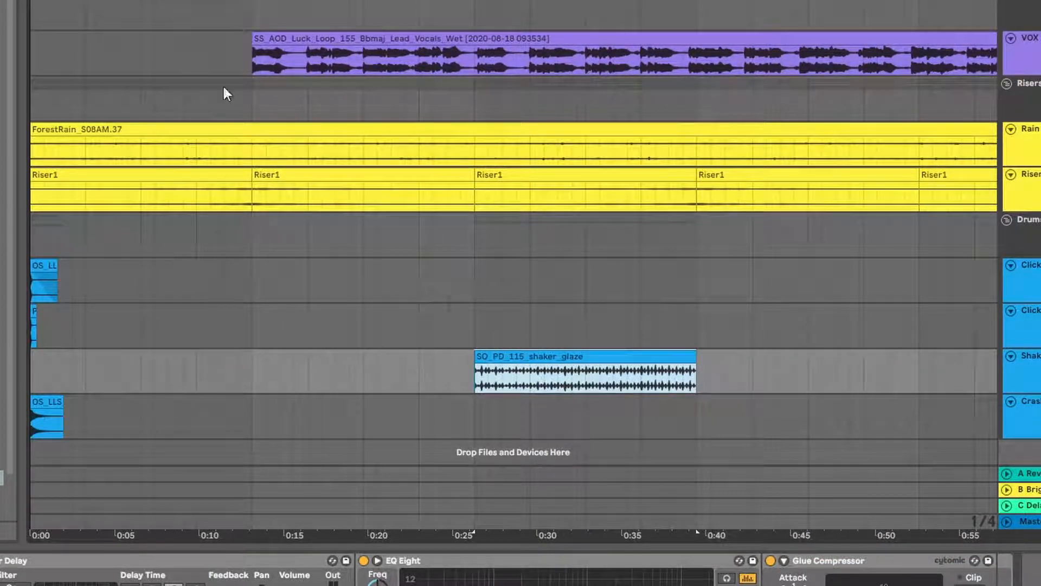
{"action": "left_click", "coordinate": [35, 99]}
{"action": "left_click_drag", "start_coordinate": [252, 99], "coordinate": [459, 99]}
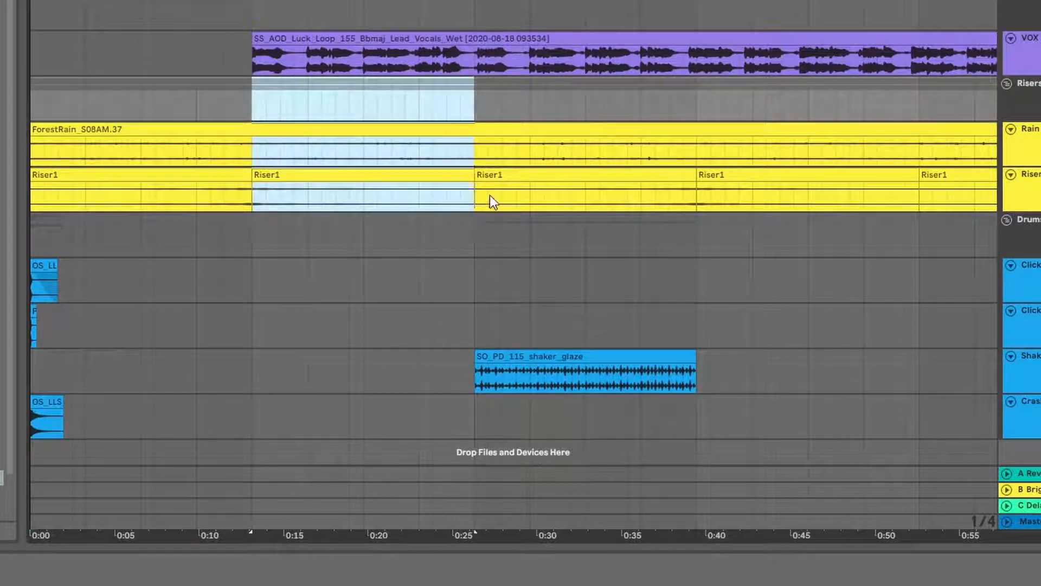
{"action": "left_click", "coordinate": [480, 236]}
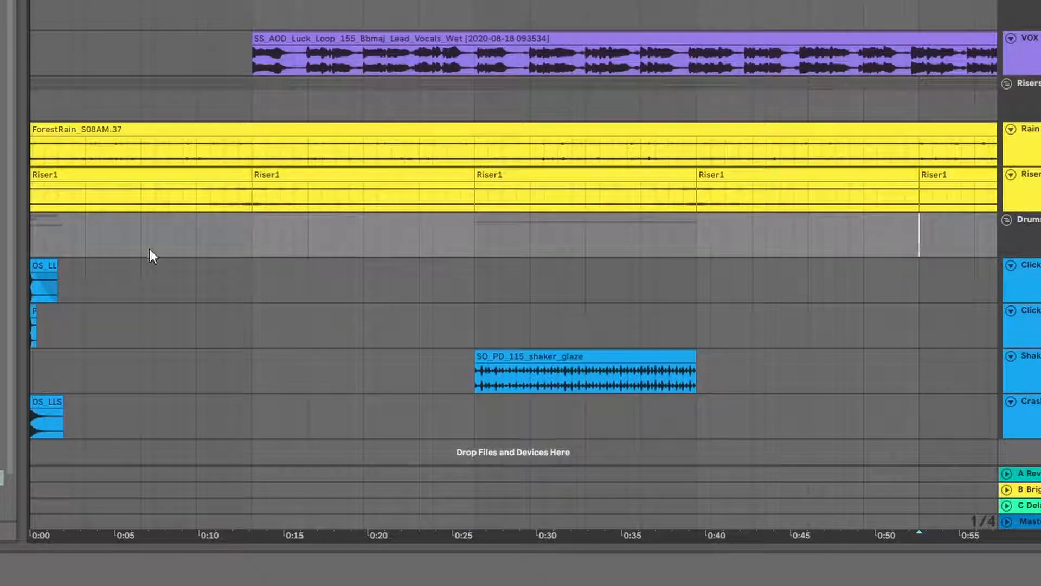
{"action": "left_click", "coordinate": [528, 358]}
{"action": "left_click", "coordinate": [42, 266]}
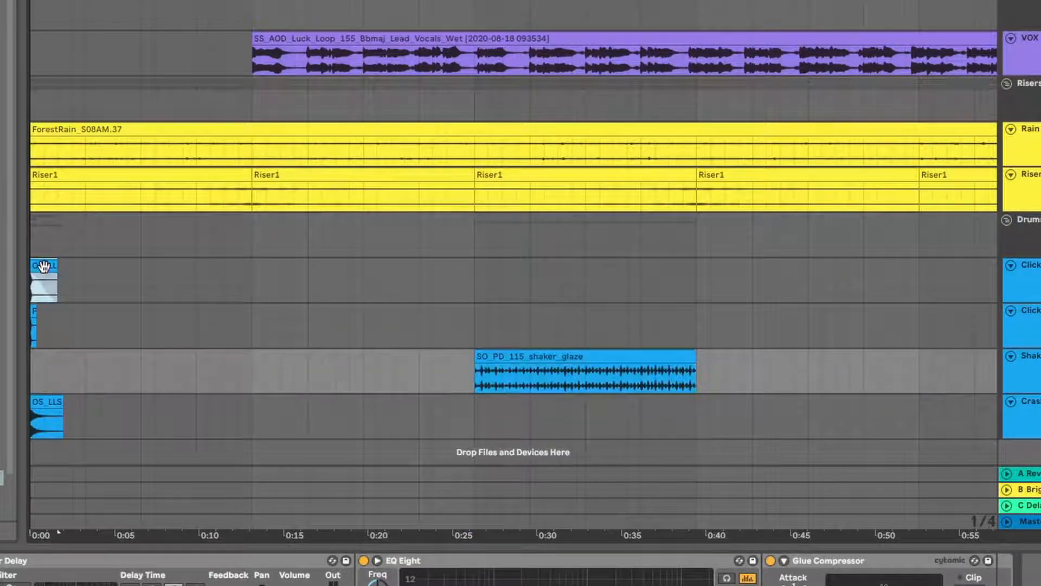
{"action": "left_click", "coordinate": [33, 310], "text": "shift"}
{"action": "left_click_drag", "start_coordinate": [41, 269], "coordinate": [497, 271]}
- Delete the shaker section between bars 13 and 17
{"action": "left_click_drag", "start_coordinate": [518, 1], "coordinate": [543, 123]}
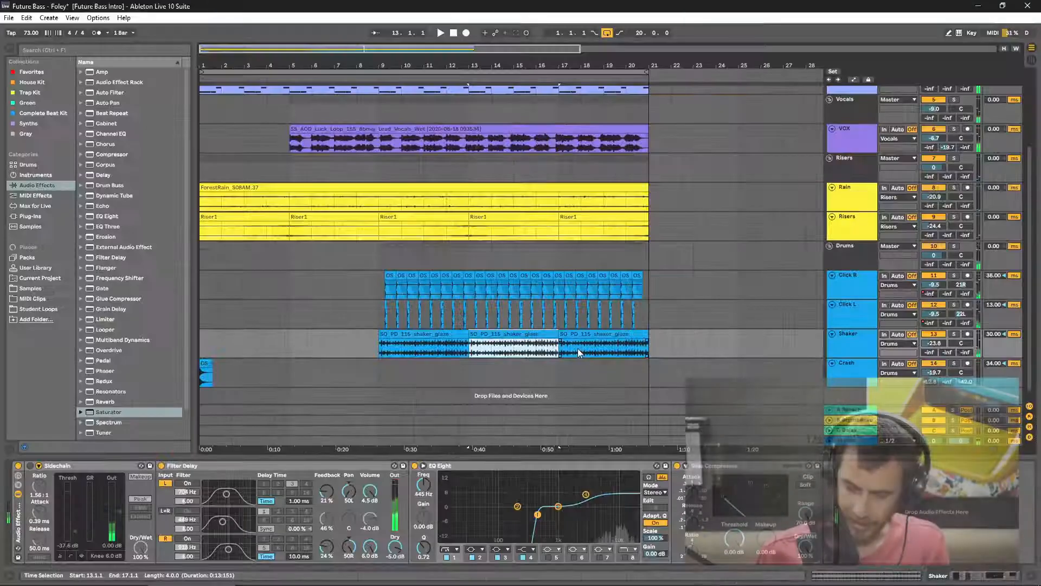
{"action": "key", "text": "Delete"}
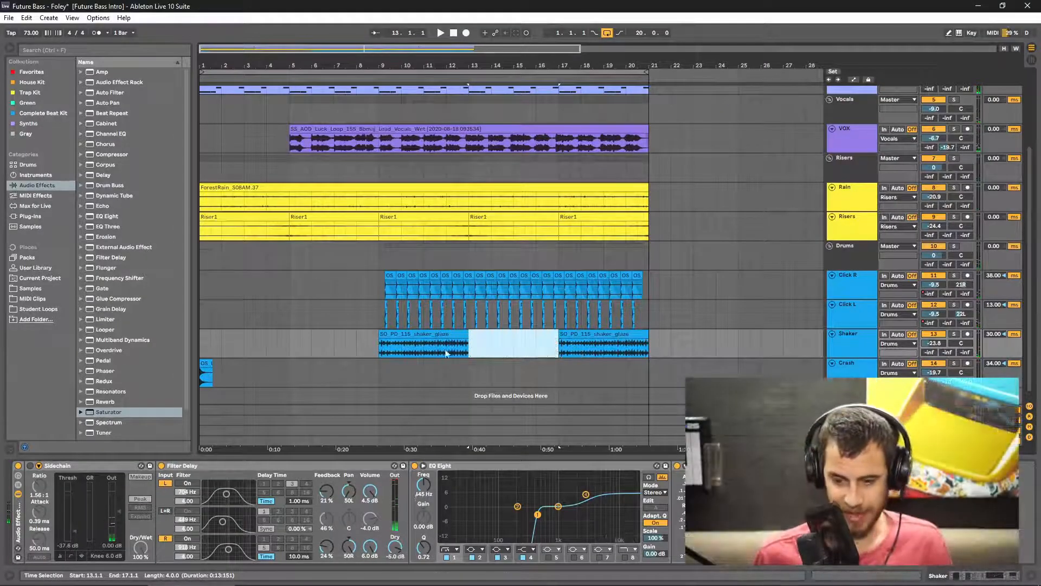
- Solo the Crash track and move the crash clip to start at bar 9
{"action": "left_click", "coordinate": [205, 362]}
{"action": "left_click", "coordinate": [953, 363]}
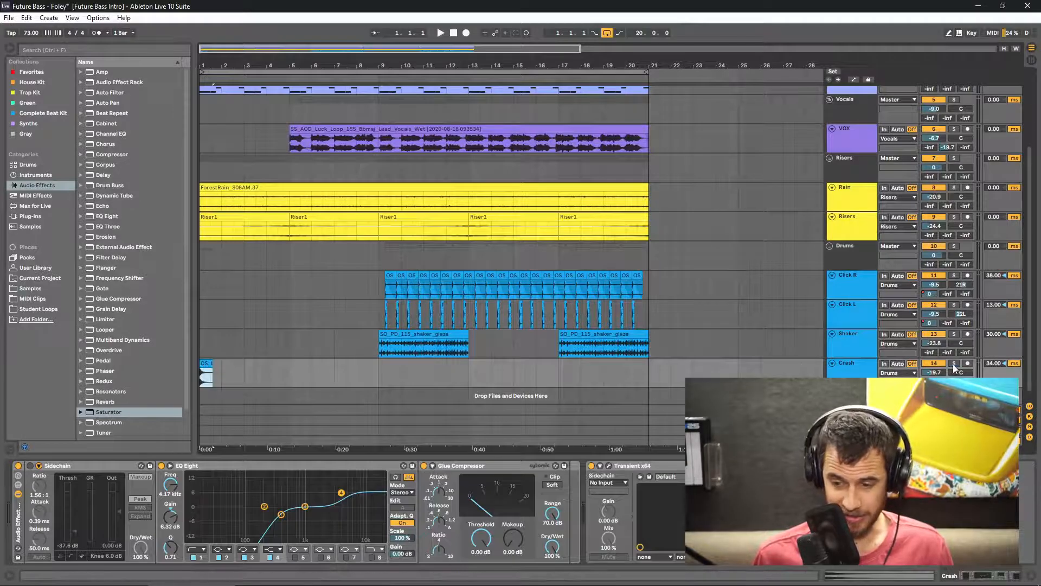
{"action": "key", "text": "space"}
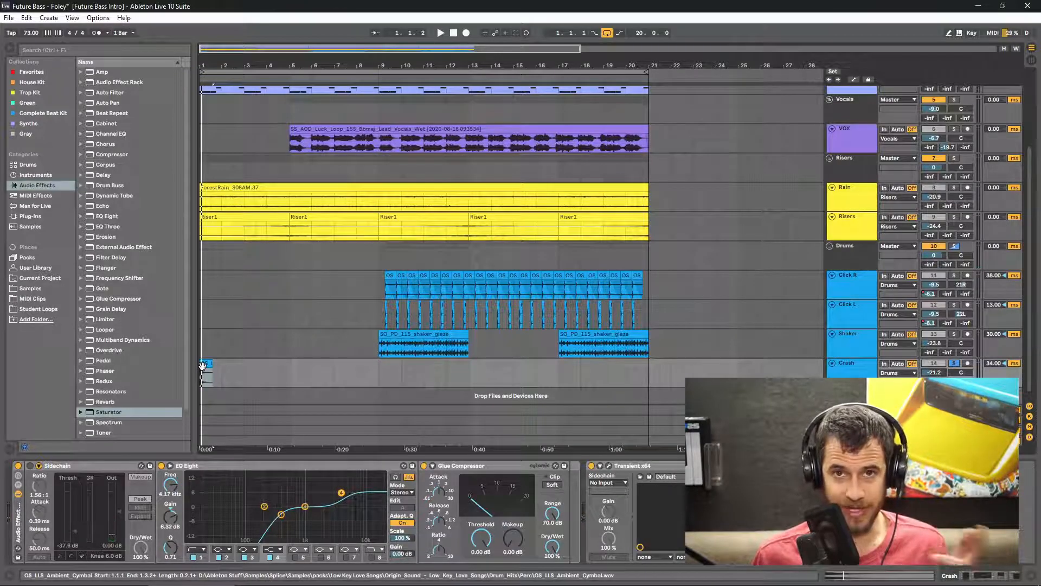
{"action": "left_click_drag", "start_coordinate": [202, 365], "coordinate": [431, 363]}
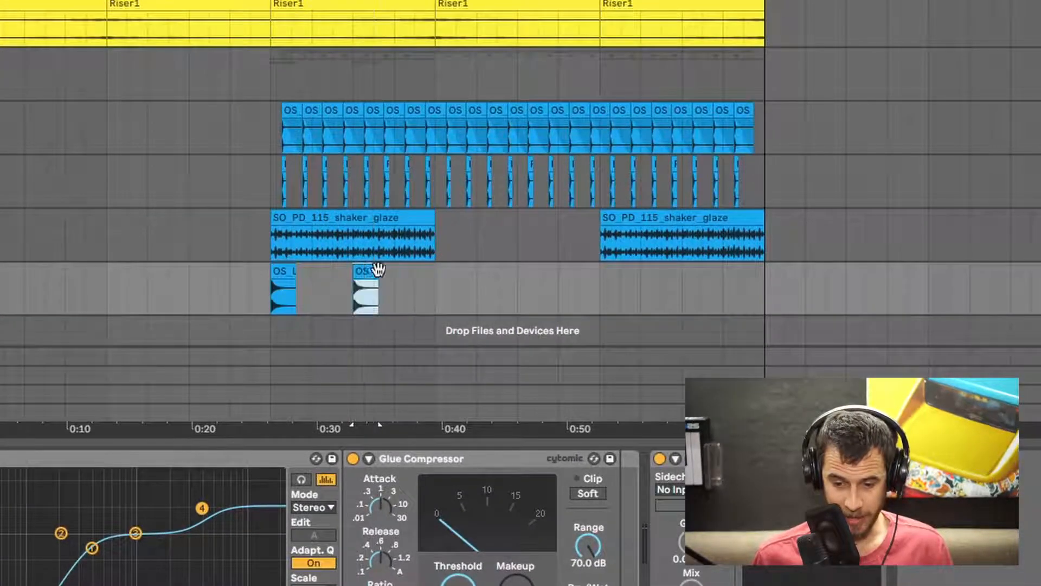
{"action": "left_click_drag", "start_coordinate": [378, 269], "coordinate": [456, 270]}
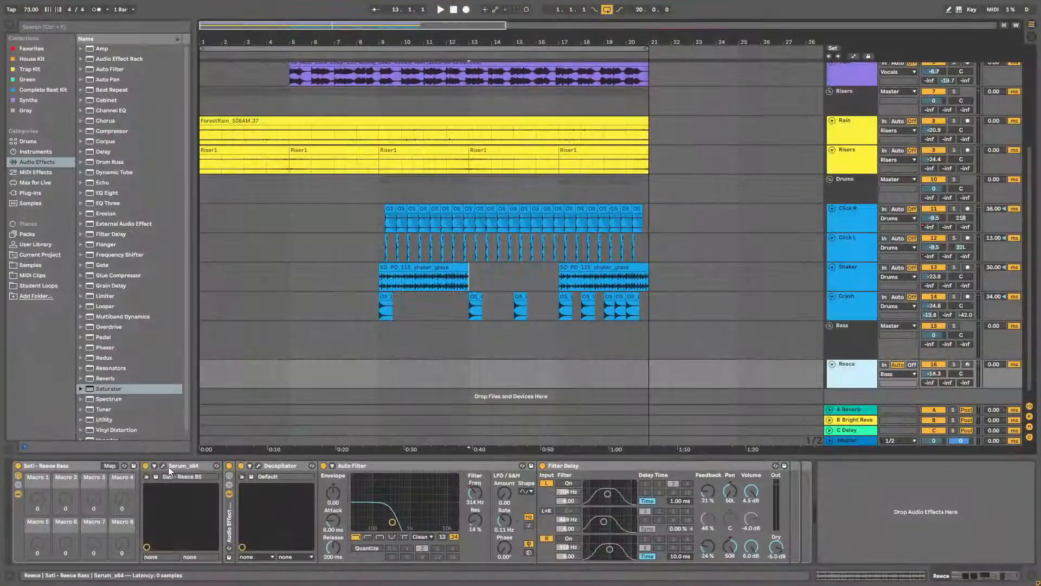
- Insert an empty MIDI clip on the Reece track from bar 13 to bar 21 and solo the track
{"action": "left_click", "coordinate": [165, 467]}
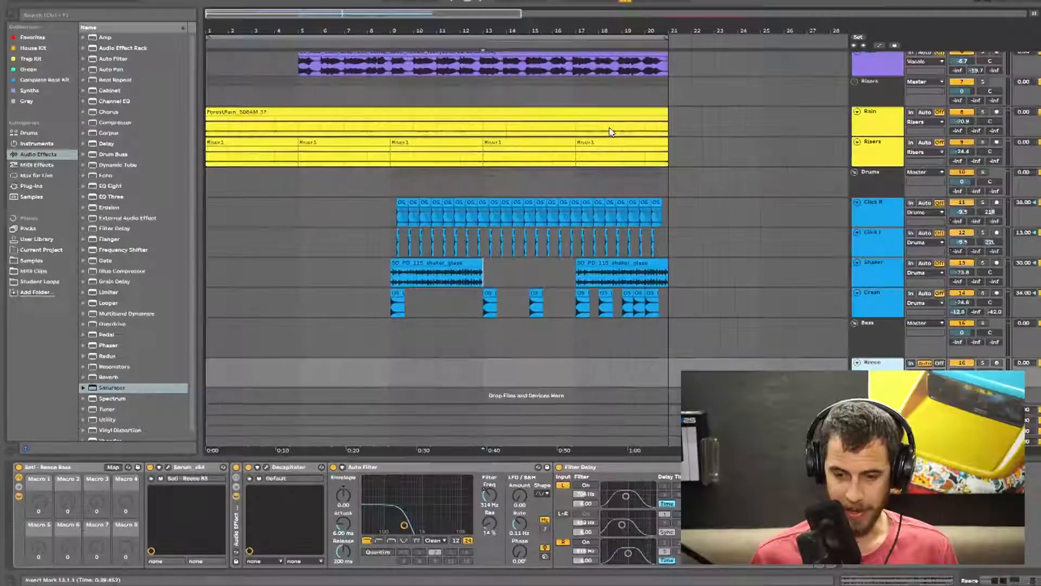
{"action": "scroll", "coordinate": [552, 368], "scroll_direction": "up", "scroll_amount": 5}
{"action": "left_click", "coordinate": [557, 131]}
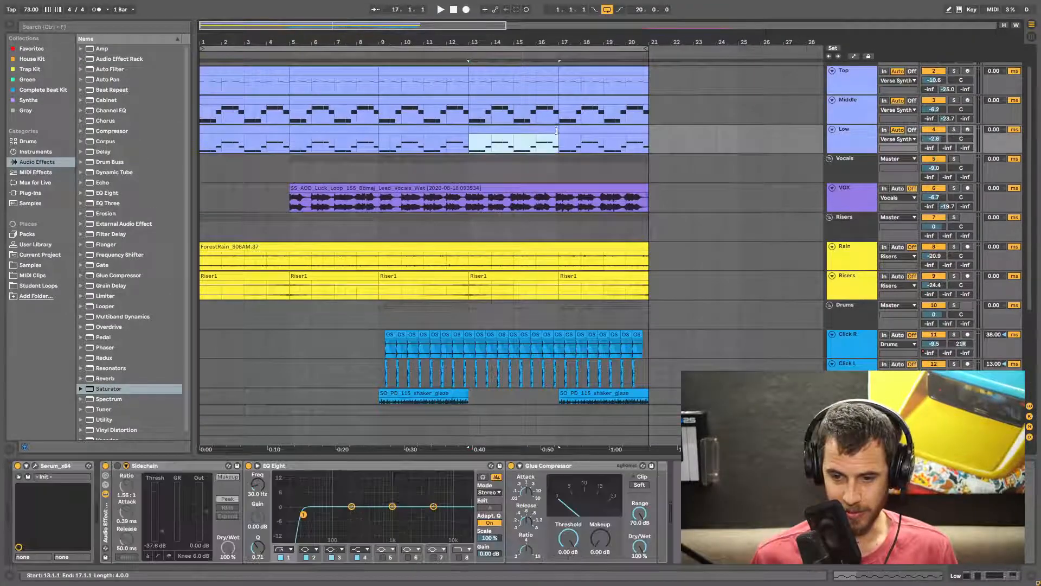
{"action": "scroll", "coordinate": [460, 301], "scroll_direction": "down", "scroll_amount": 3}
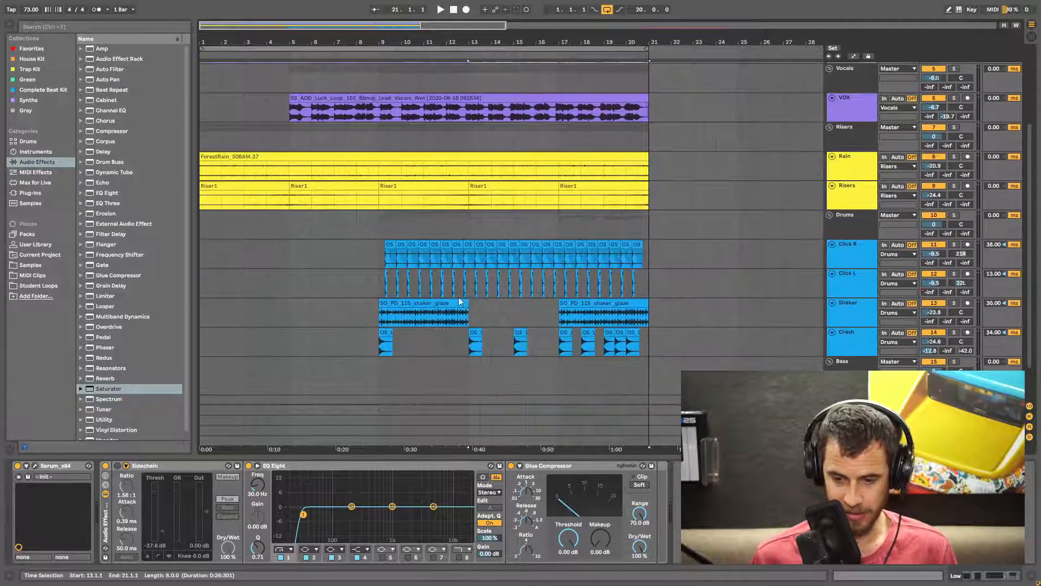
{"action": "scroll", "coordinate": [471, 379], "scroll_direction": "down", "scroll_amount": 1}
{"action": "left_click", "coordinate": [470, 366]}
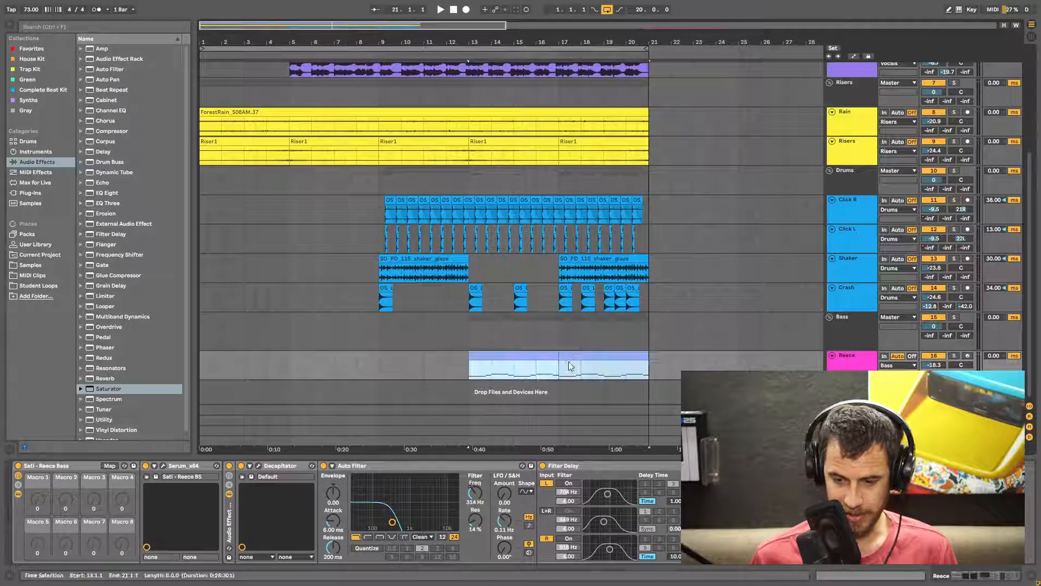
{"action": "right_click", "coordinate": [574, 355]}
{"action": "left_click", "coordinate": [695, 517]}
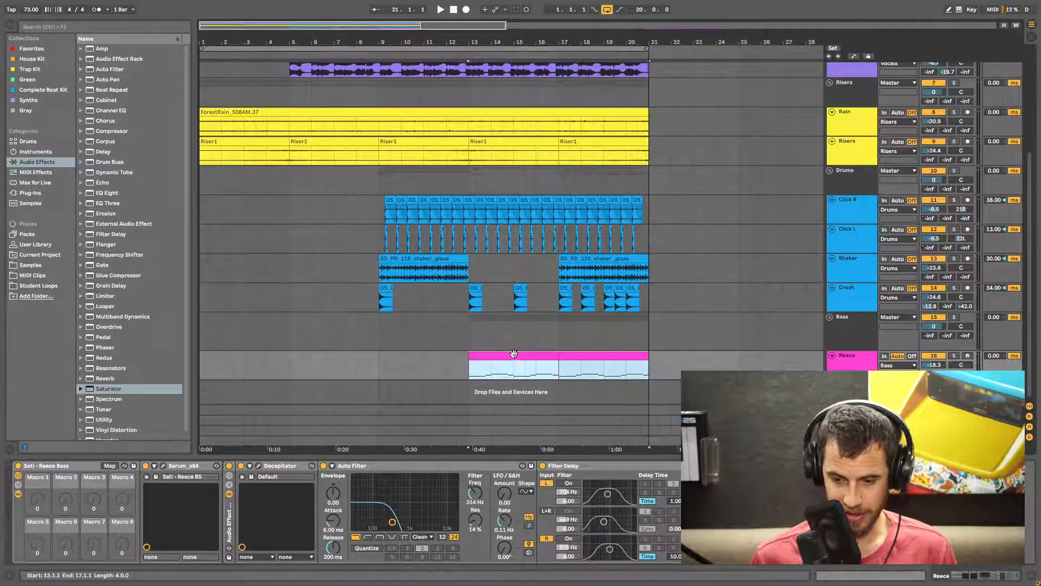
{"action": "left_click", "coordinate": [536, 356]}
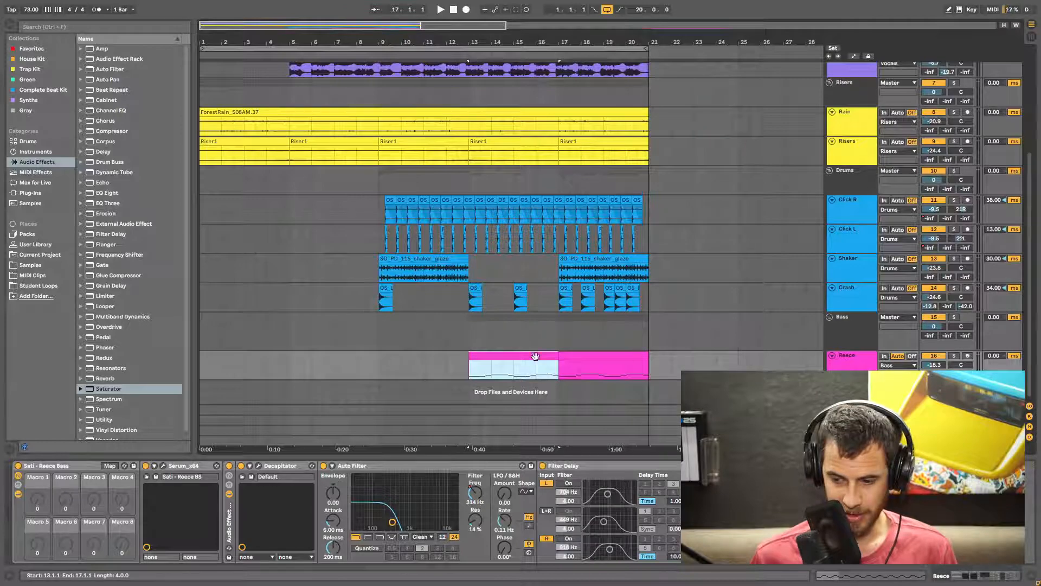
{"action": "left_click", "coordinate": [958, 356]}
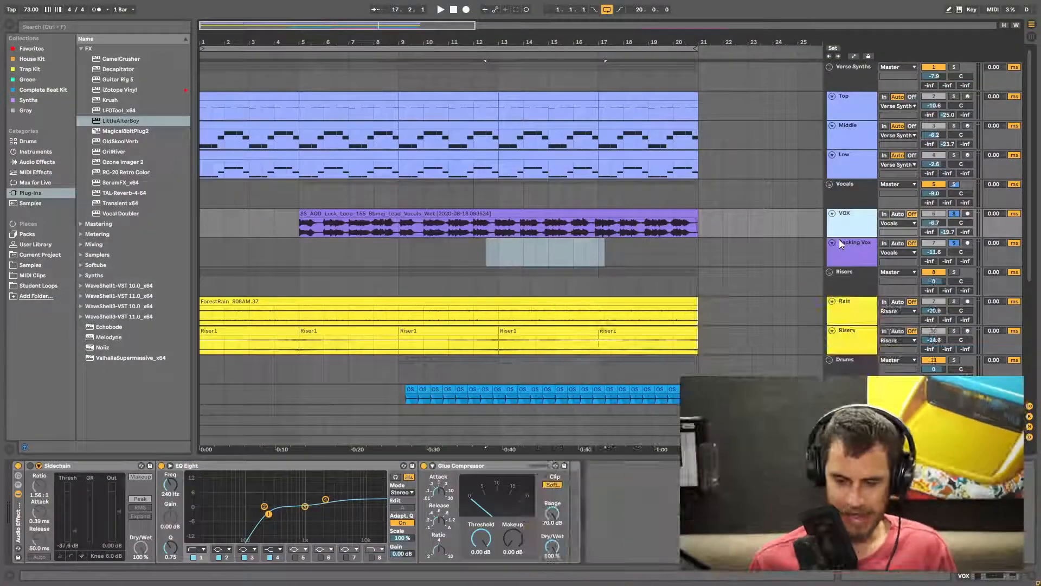
- Play back the lead vocal around bars 12 to 13 to pick a phrase for the backing vocal
{"action": "left_click", "coordinate": [573, 255]}
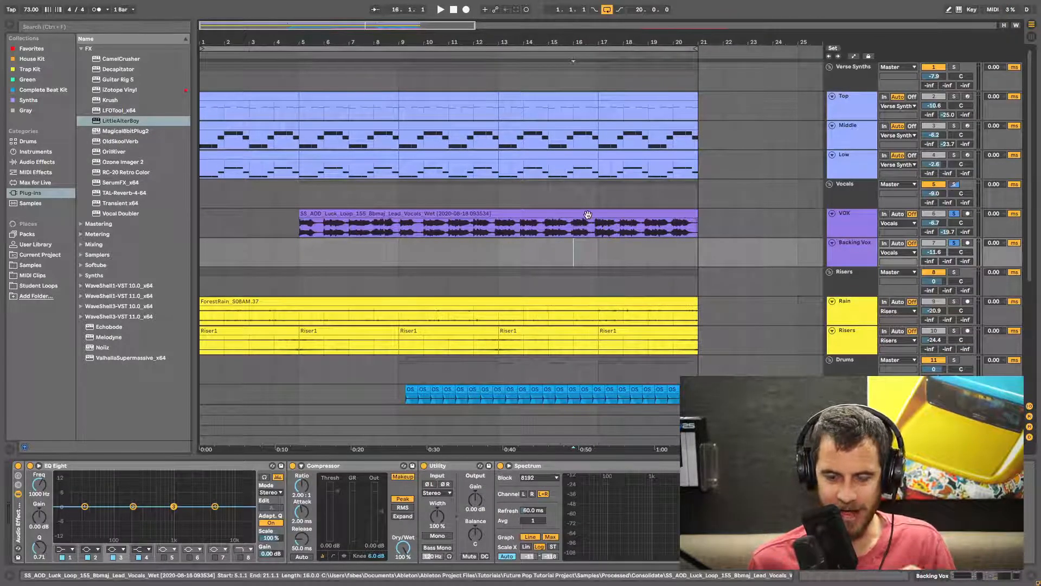
{"action": "left_click", "coordinate": [588, 215]}
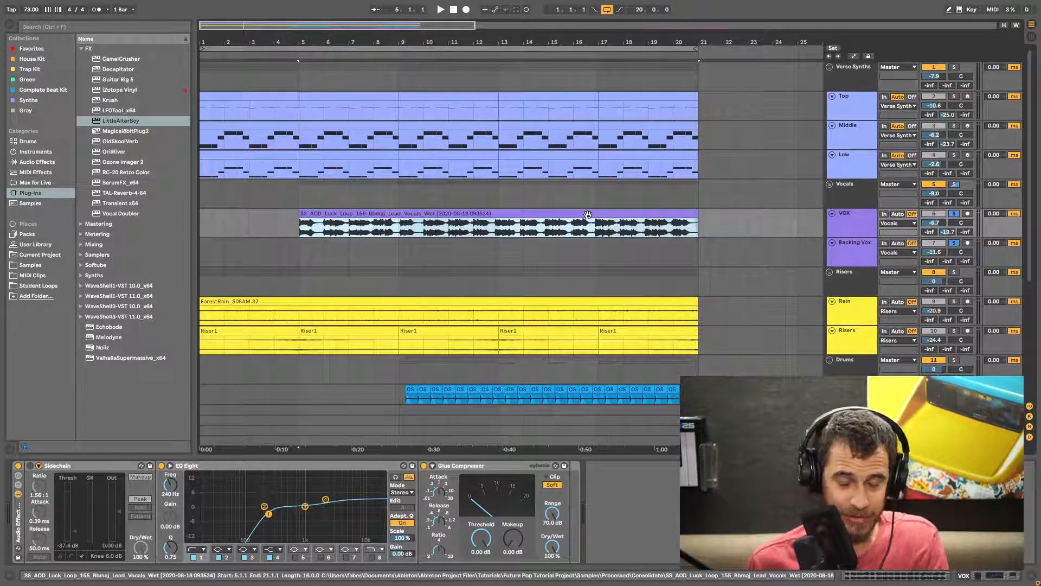
{"action": "left_click_drag", "start_coordinate": [481, 43], "coordinate": [487, 100]}
{"action": "left_click", "coordinate": [462, 233]}
{"action": "key", "text": "space"}
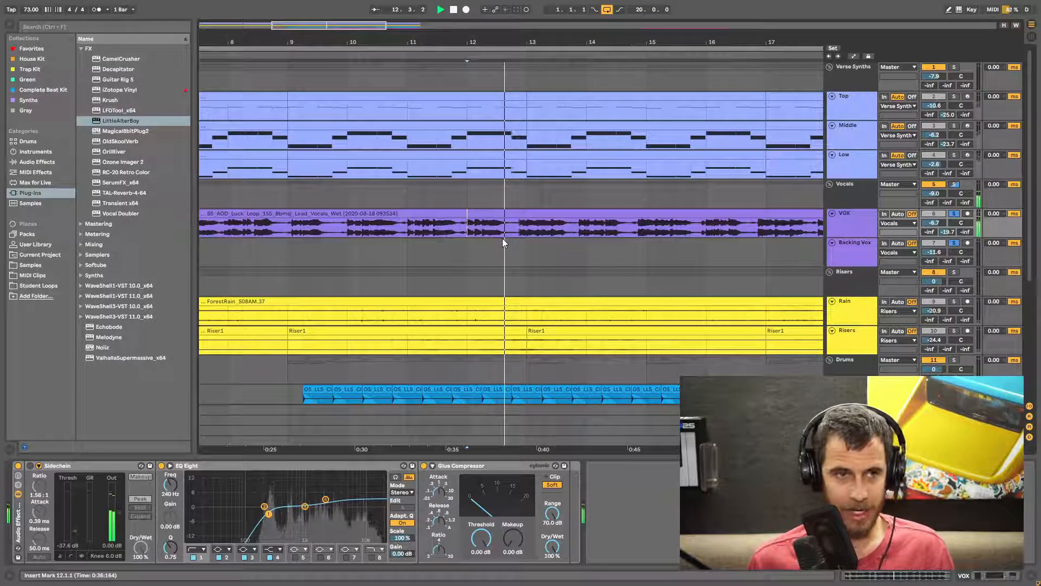
{"action": "key", "text": "space"}
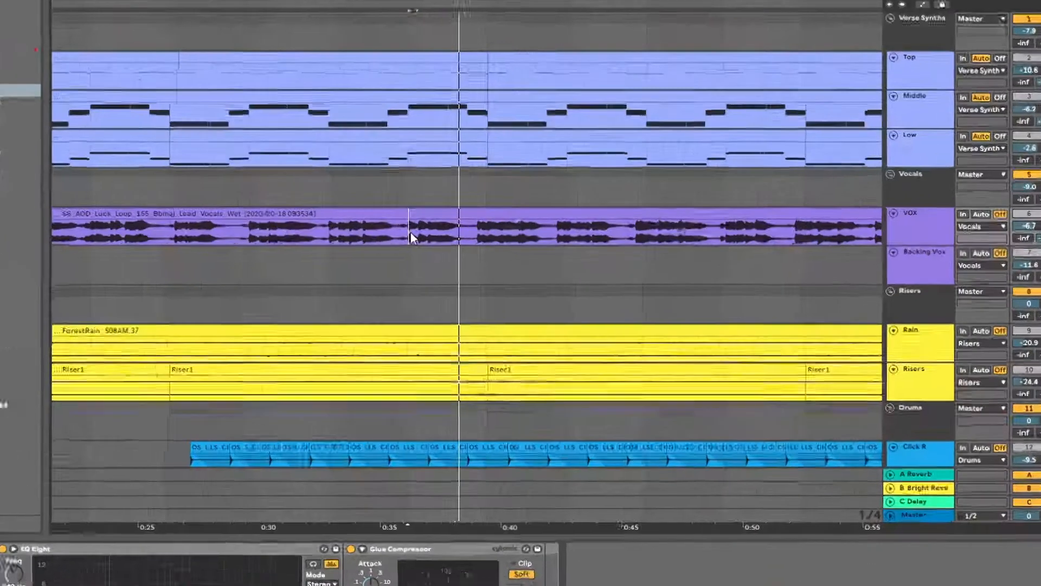
- Copy a short vocal phrase onto the Backing Vox track at bar 13, then solo that track and play it
{"action": "left_click_drag", "start_coordinate": [411, 238], "coordinate": [461, 274]}
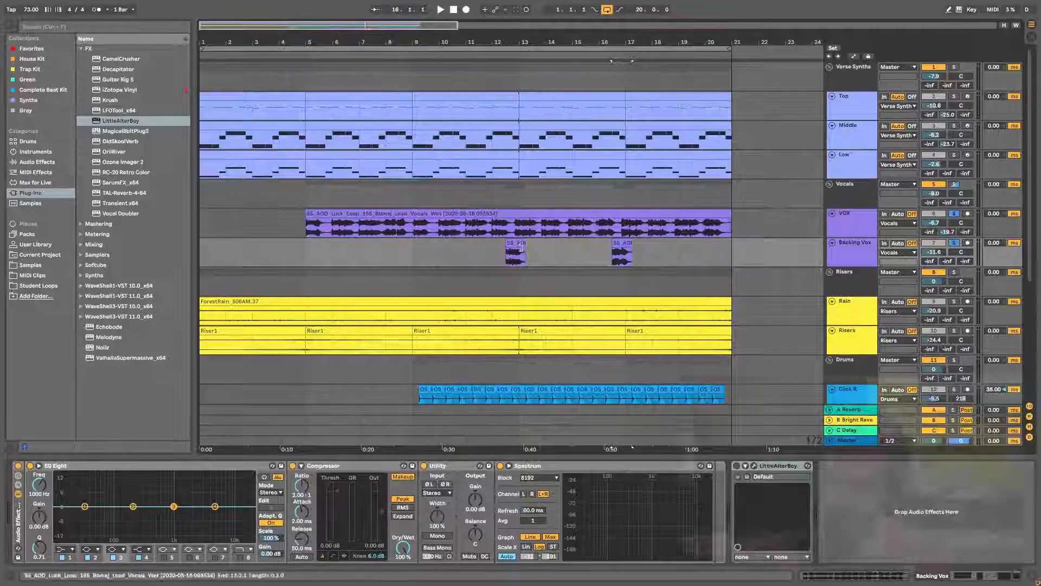
{"action": "left_click", "coordinate": [516, 243]}
{"action": "left_click", "coordinate": [954, 244]}
{"action": "key", "text": "space"}
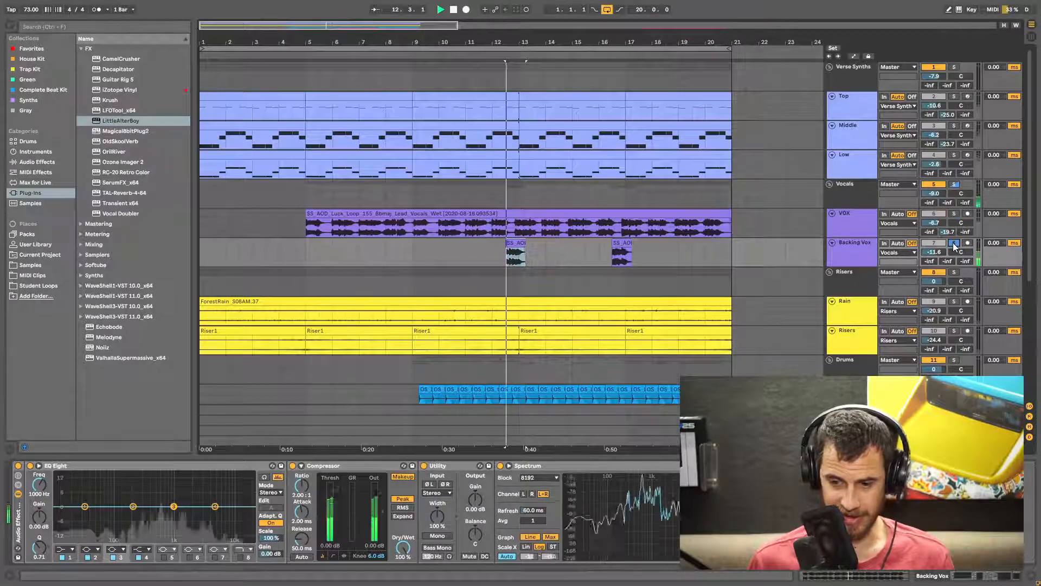
- Try the LittleAlterBoy plugin on the Backing Vox track, turning its formant knob, then delete it
{"action": "key", "text": "space"}
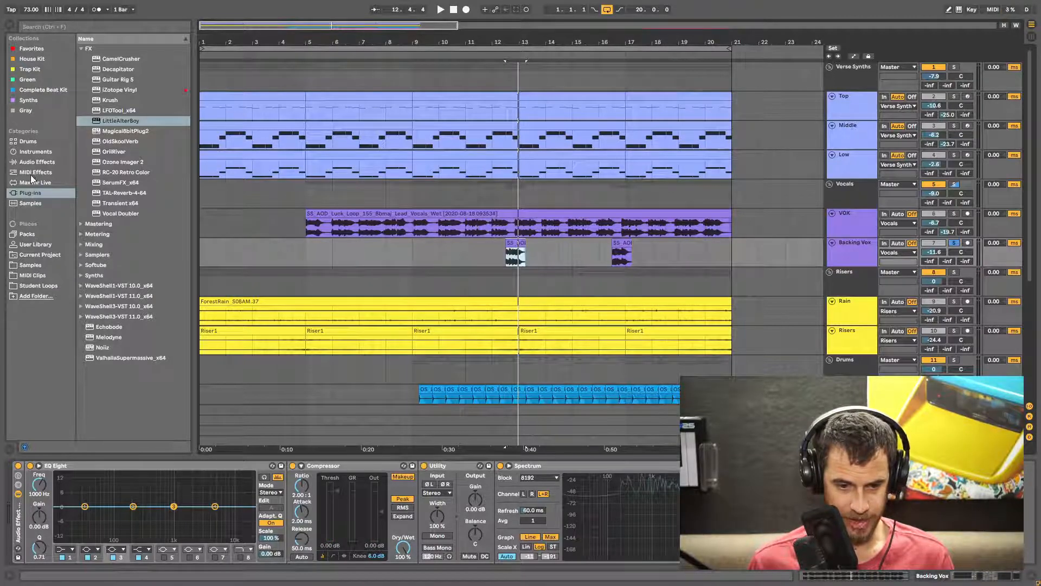
{"action": "double_click", "coordinate": [118, 122]}
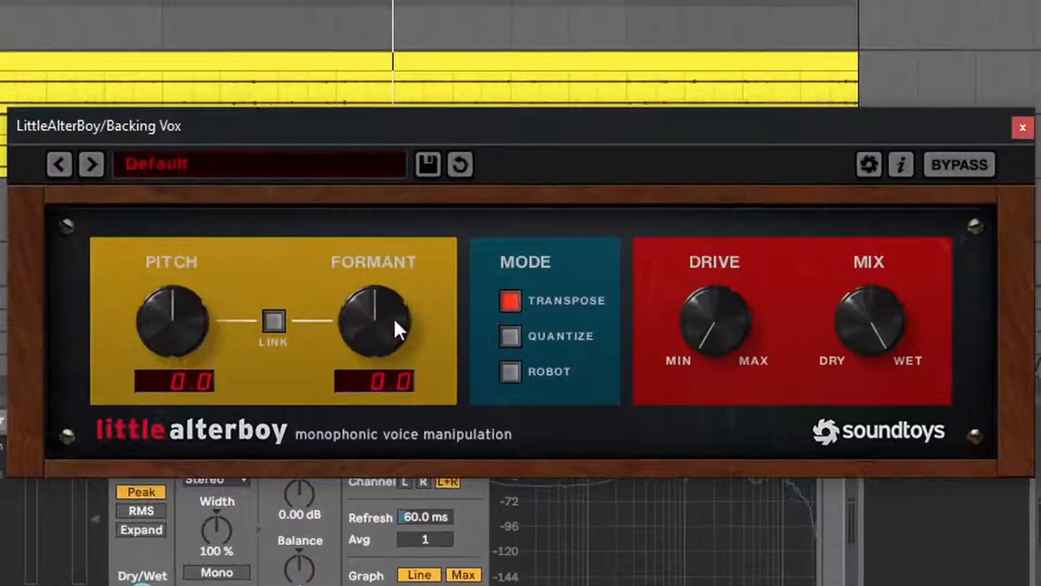
{"action": "left_click_drag", "start_coordinate": [396, 343], "coordinate": [396, 372]}
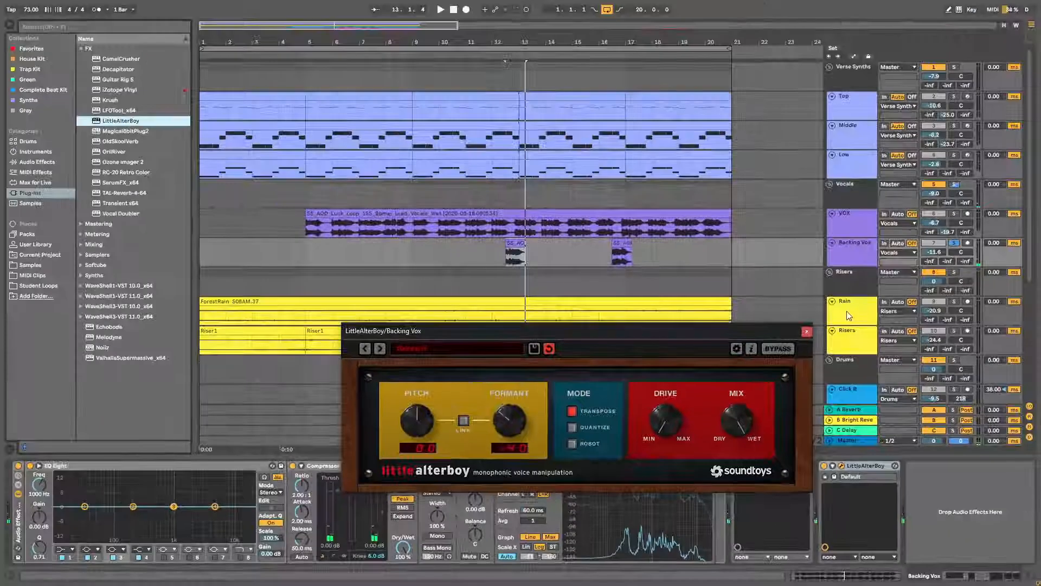
{"action": "left_click", "coordinate": [807, 333]}
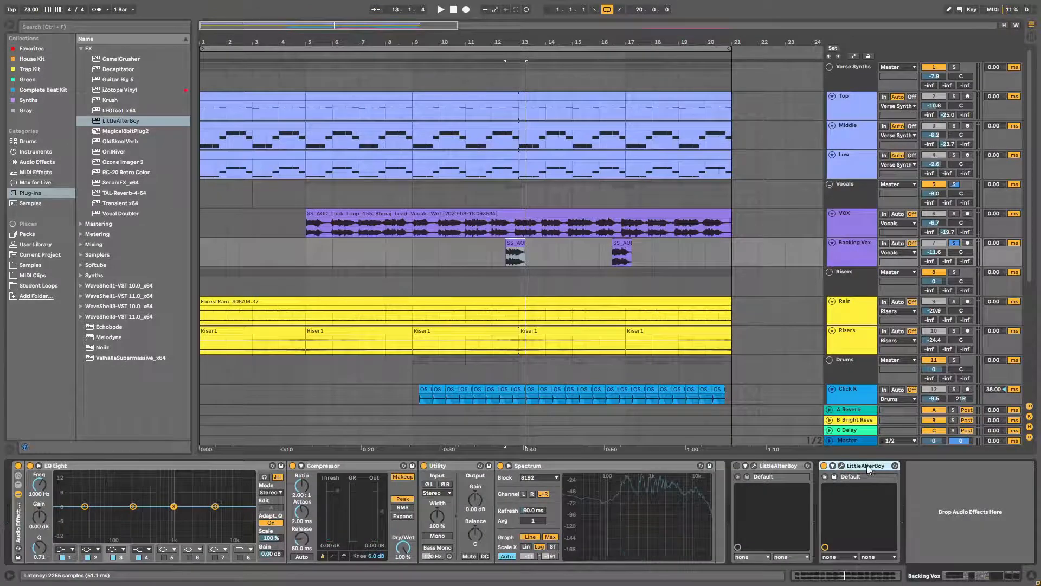
{"action": "key", "text": "Delete"}
- Consolidate the first backing vocal clip, switch it to Complex Pro warping, transpose it up 5 st and set formants to 36.72
{"action": "left_click", "coordinate": [517, 243]}
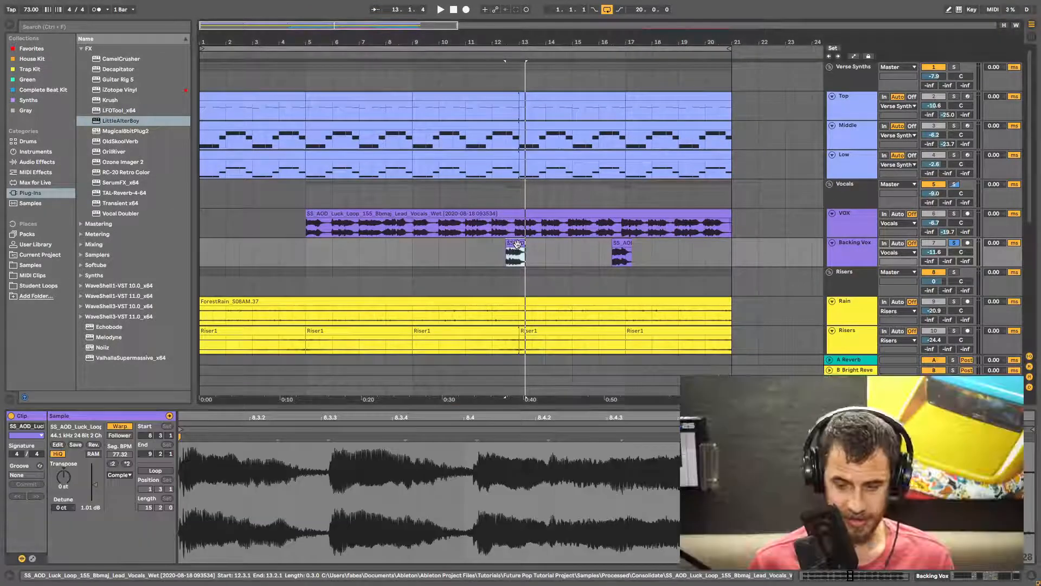
{"action": "key", "text": "ctrl+j"}
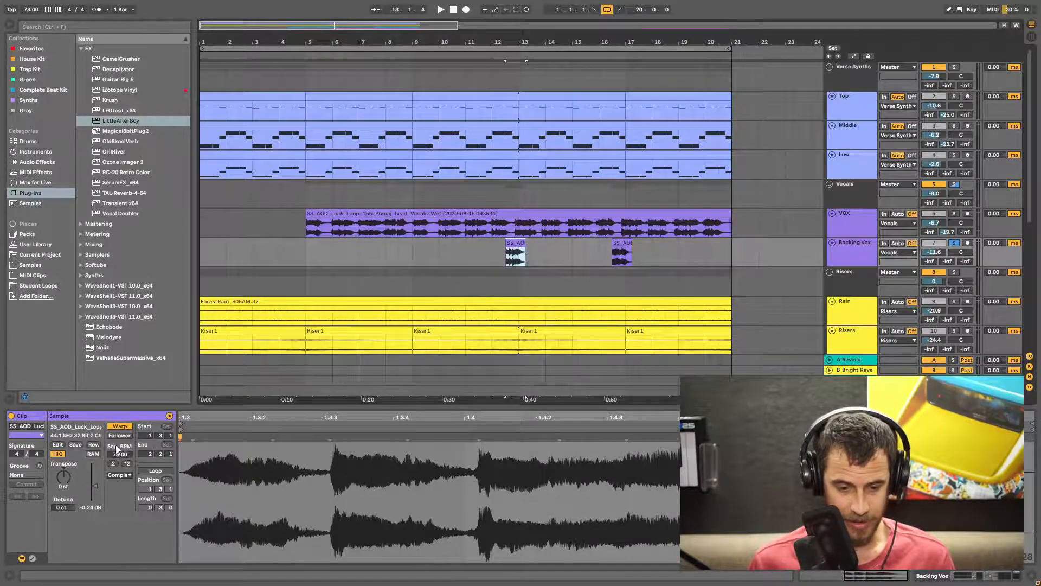
{"action": "left_click", "coordinate": [119, 475]}
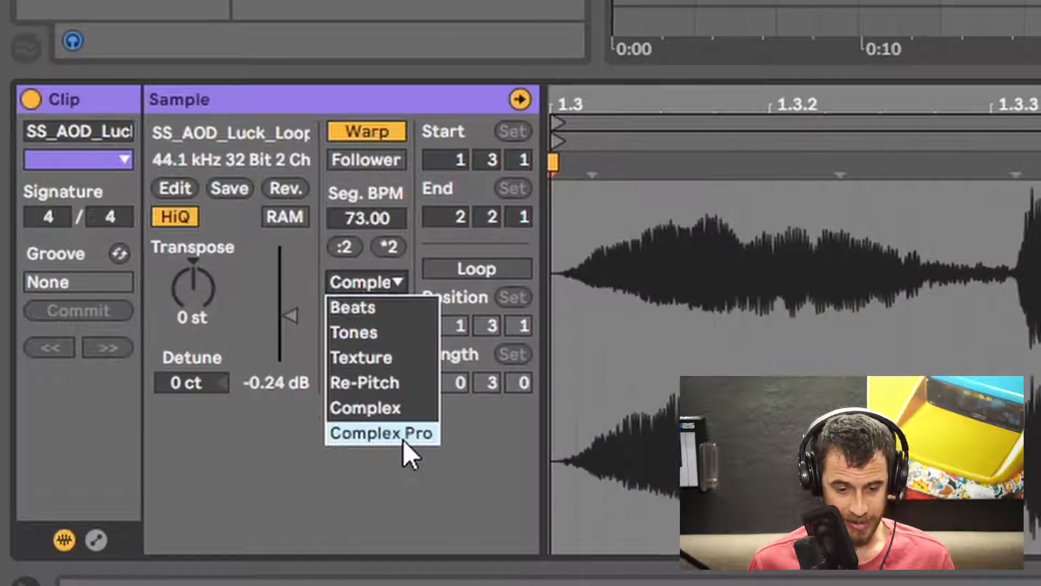
{"action": "left_click", "coordinate": [403, 434]}
{"action": "left_click_drag", "start_coordinate": [193, 288], "coordinate": [193, 267]}
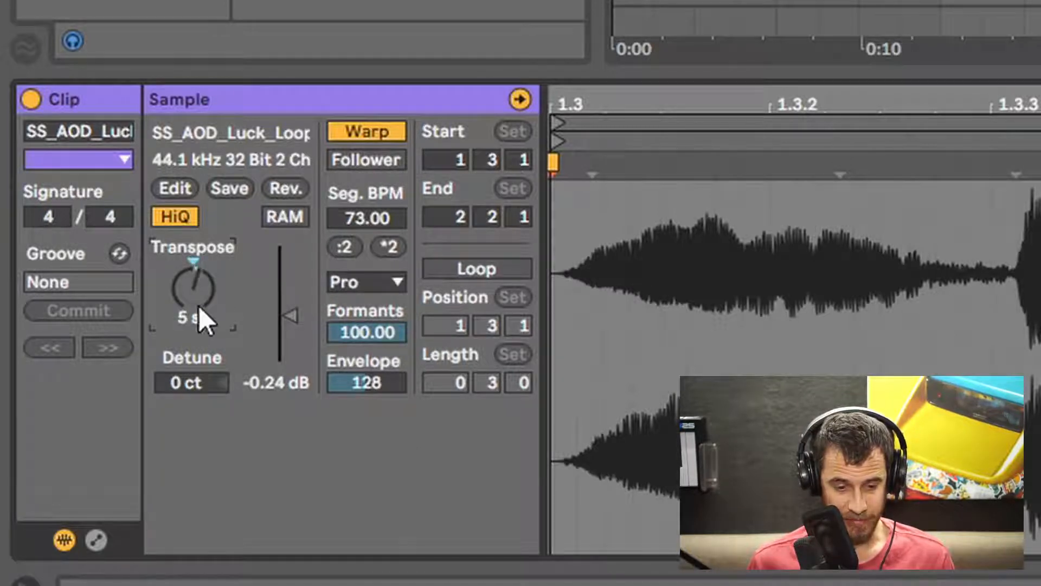
{"action": "left_click_drag", "start_coordinate": [359, 332], "coordinate": [382, 342]}
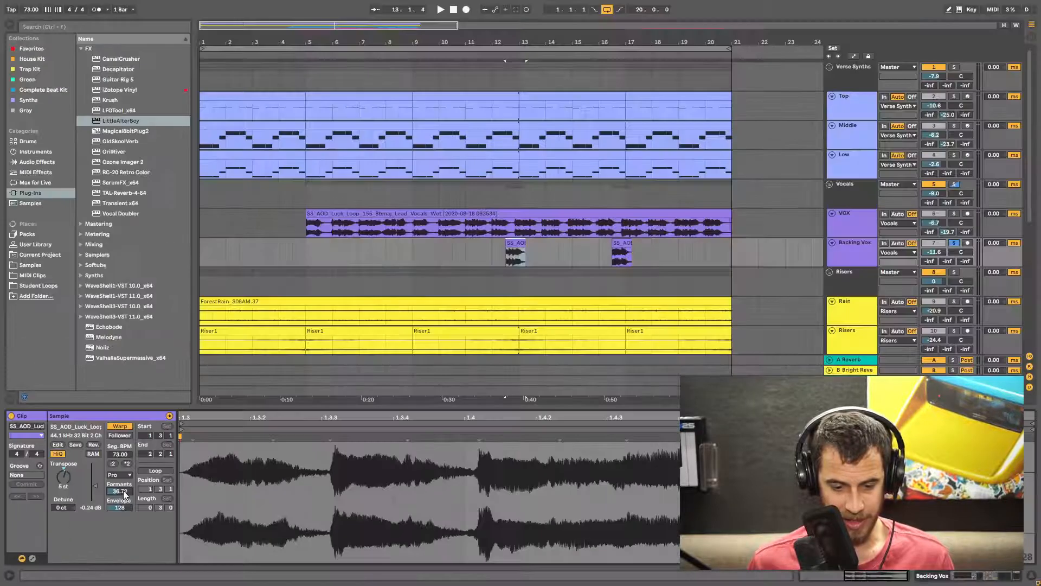
- Consolidate the pitched backing vocal clip again and transpose the new clip to -4 st
{"action": "left_click", "coordinate": [512, 243]}
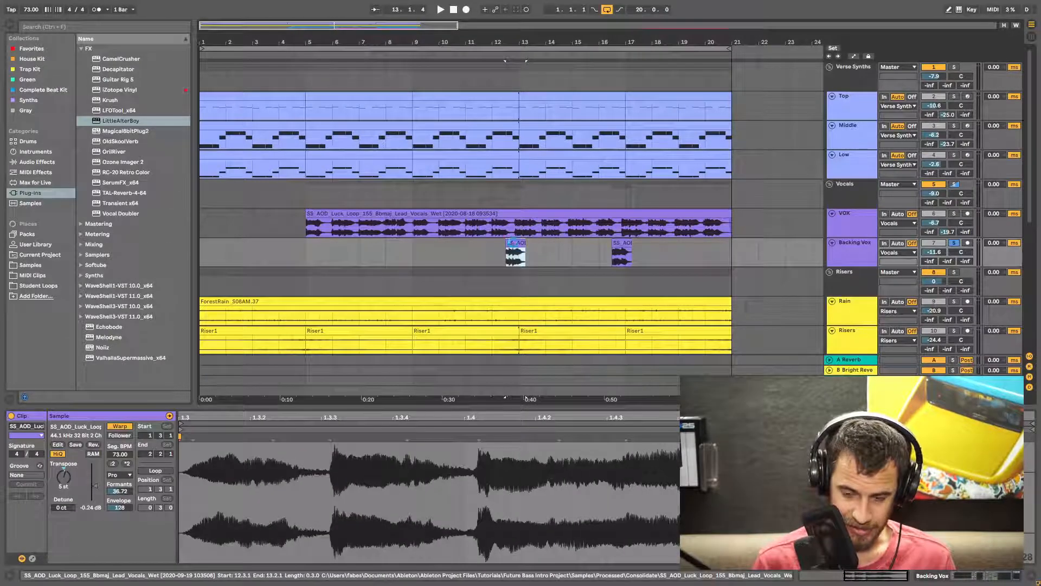
{"action": "key", "text": "ctrl+j"}
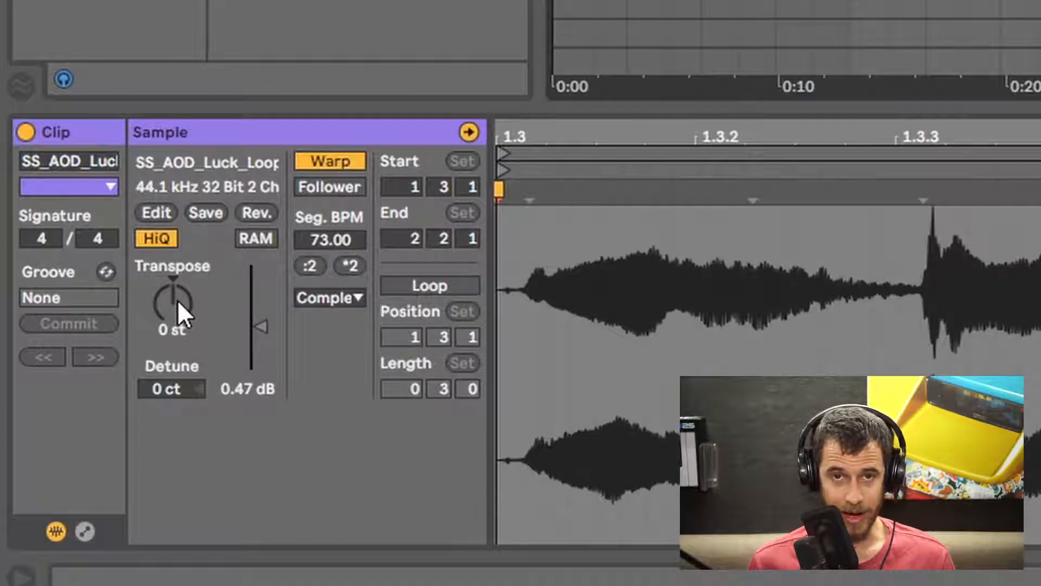
{"action": "left_click", "coordinate": [178, 300]}
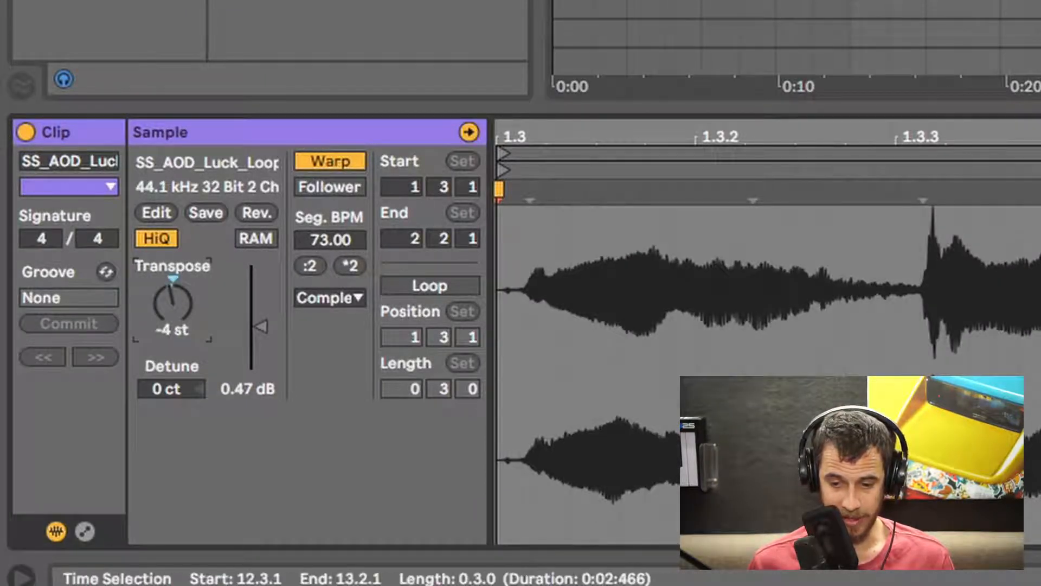
- Solo the Backing Vox and VOX tracks and play the backing vocal against the lead vocal
{"action": "left_click", "coordinate": [954, 243]}
{"action": "key", "text": "space"}
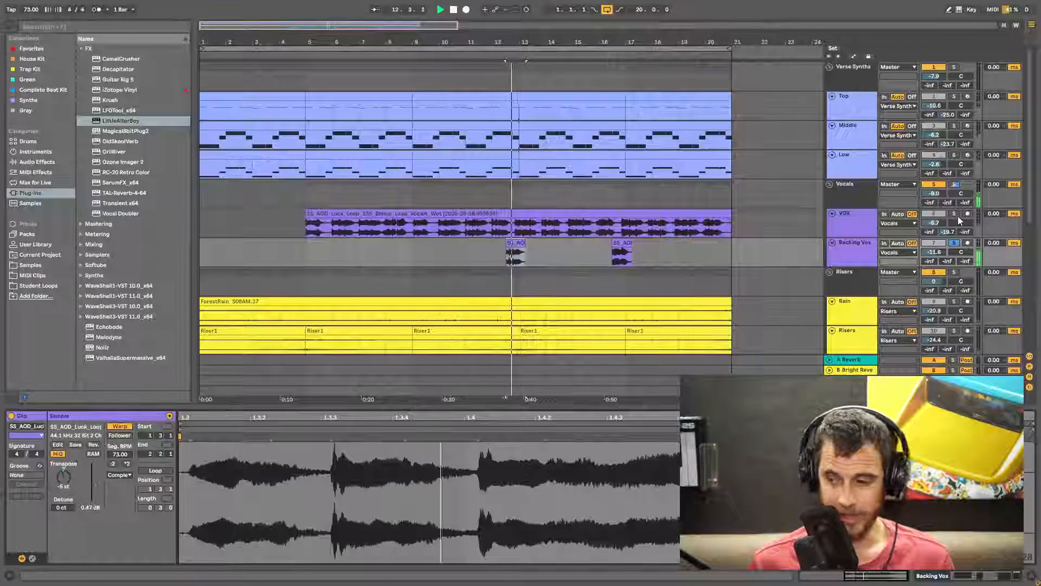
{"action": "left_click", "coordinate": [954, 214]}
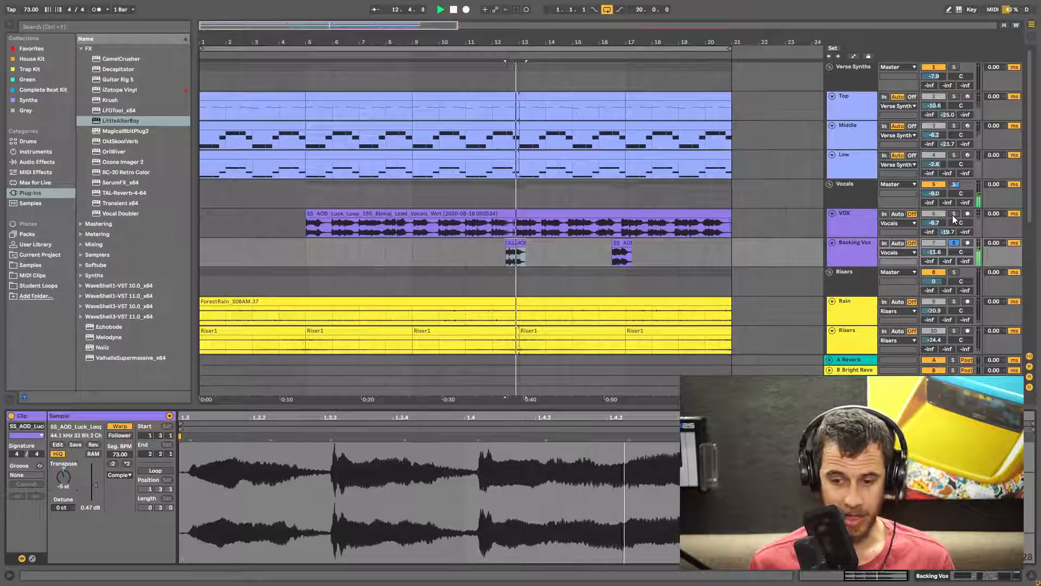
{"action": "key", "text": "space"}
{"action": "left_click", "coordinate": [492, 223]}
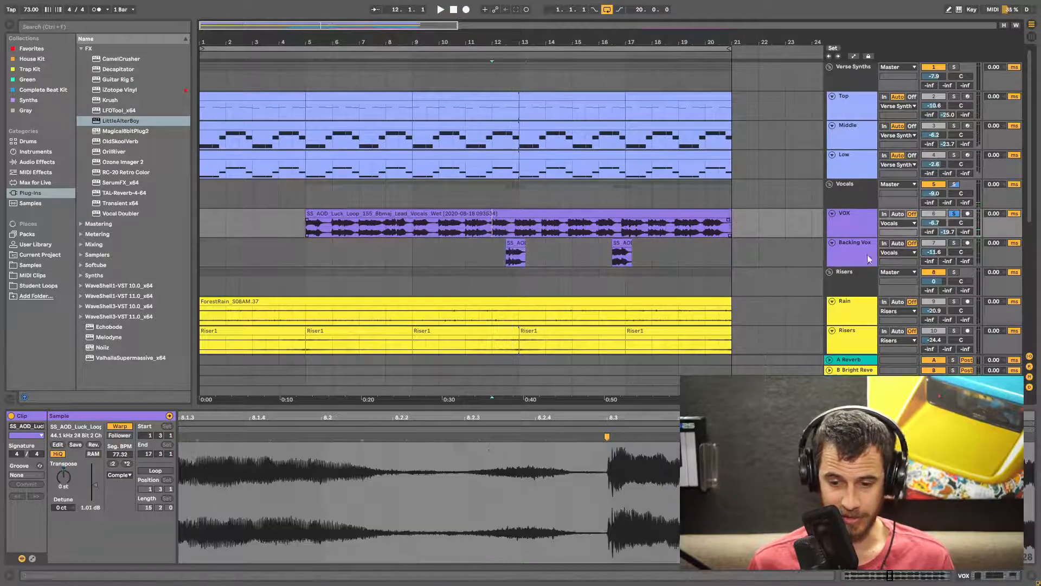
{"action": "key", "text": "space"}
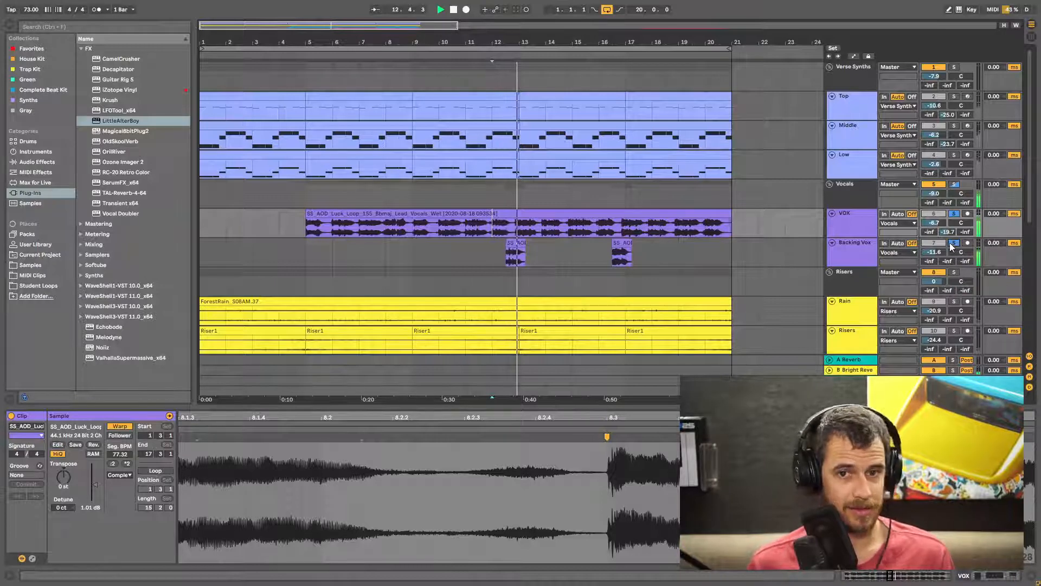
{"action": "key", "text": "space"}
- Duplicate the VOX track, split its clip after the first phrase and delete the remainder
{"action": "left_click", "coordinate": [848, 221]}
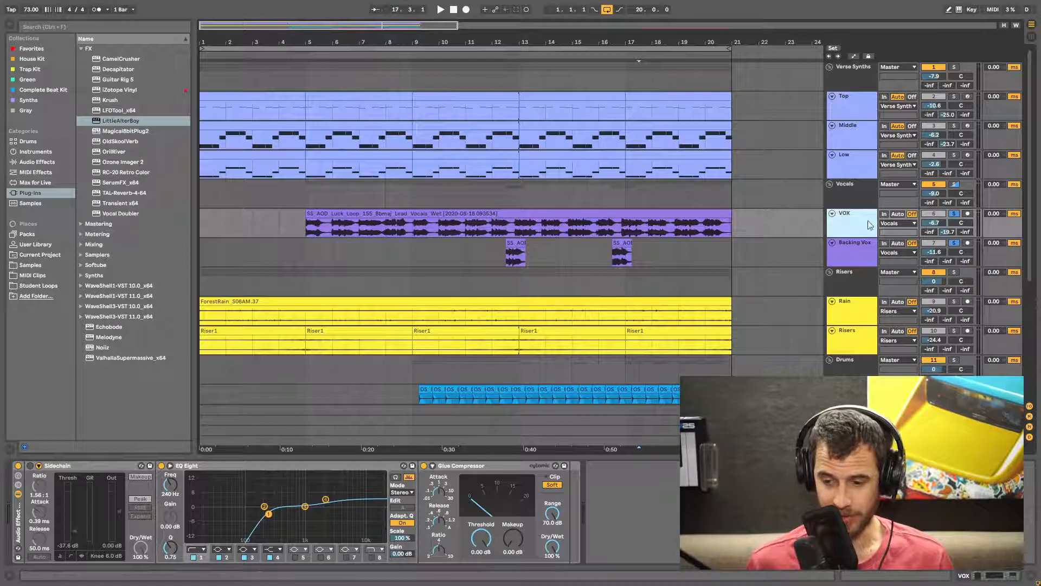
{"action": "key", "text": "ctrl+d"}
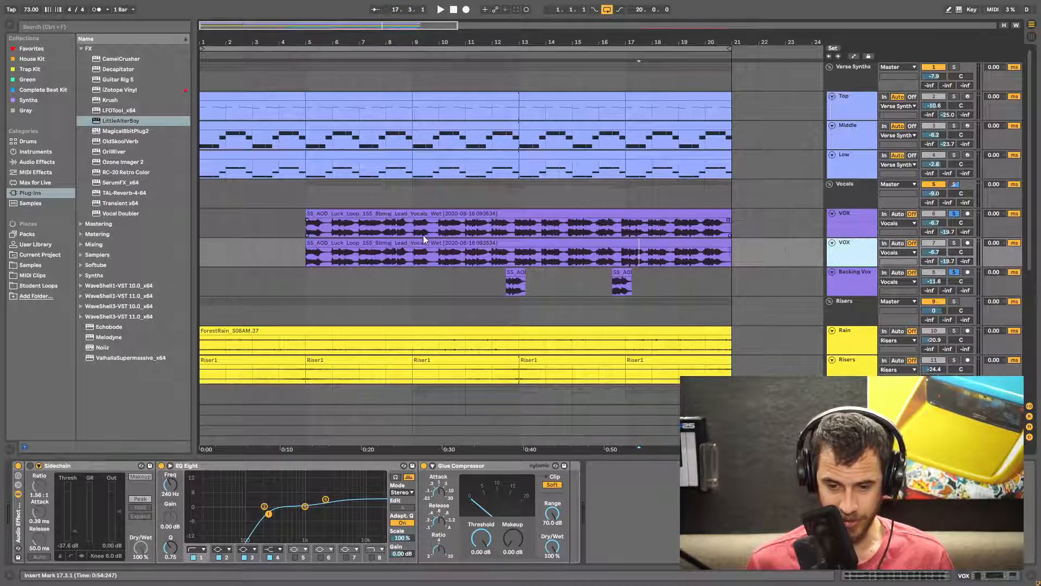
{"action": "left_click", "coordinate": [333, 262]}
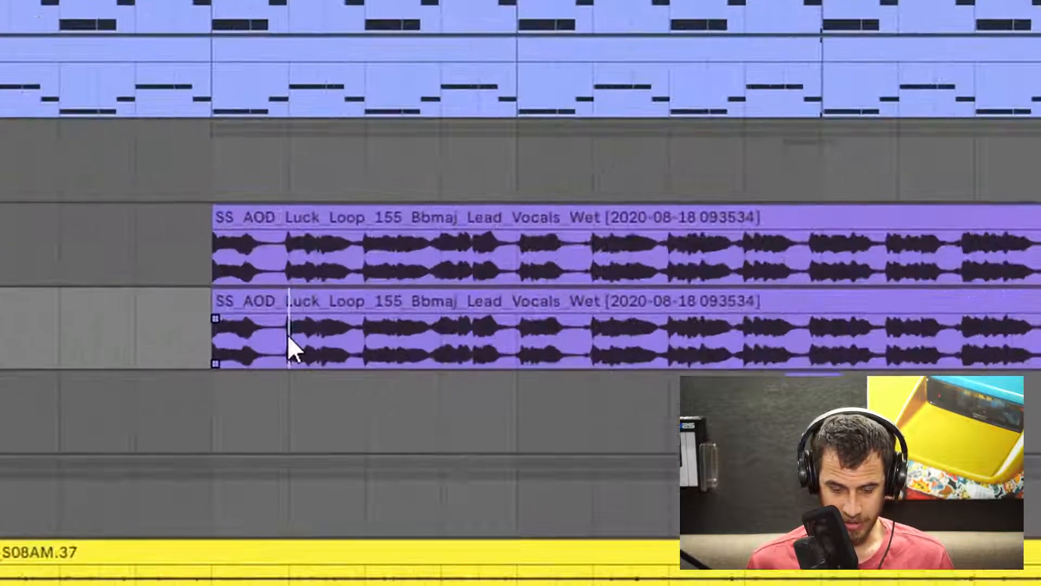
{"action": "key", "text": "ctrl+e"}
{"action": "left_click", "coordinate": [390, 298]}
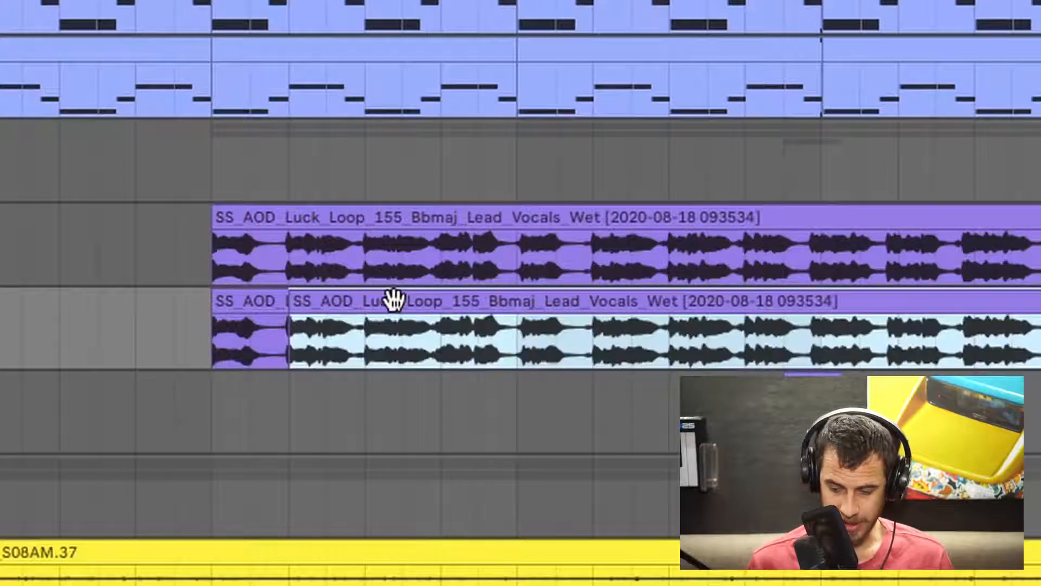
{"action": "key", "text": "Delete"}
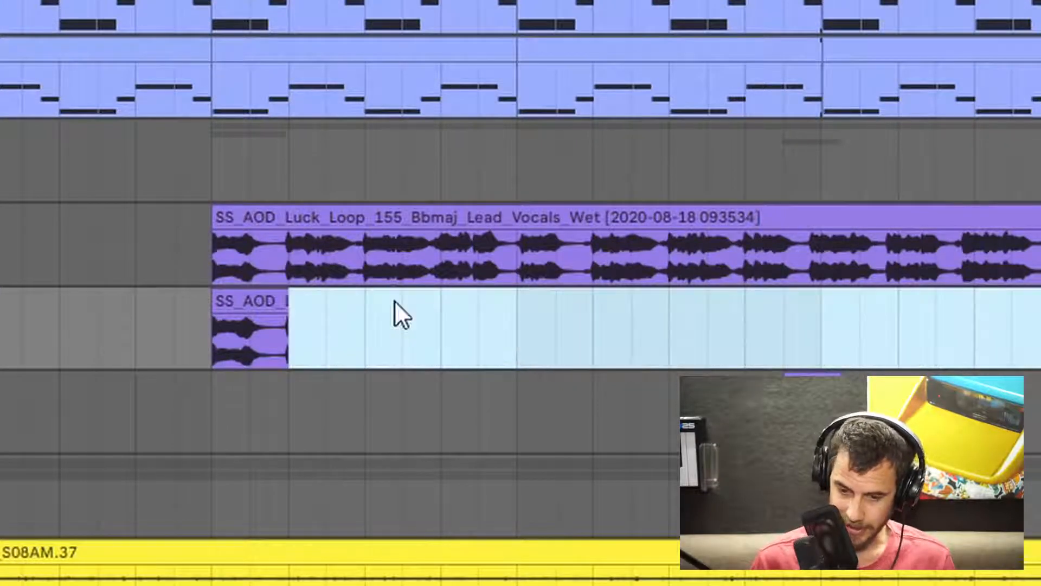
- Raise the Reverb decay time on the duplicate VOX track, then freeze and flatten the track
{"action": "left_click", "coordinate": [284, 302]}
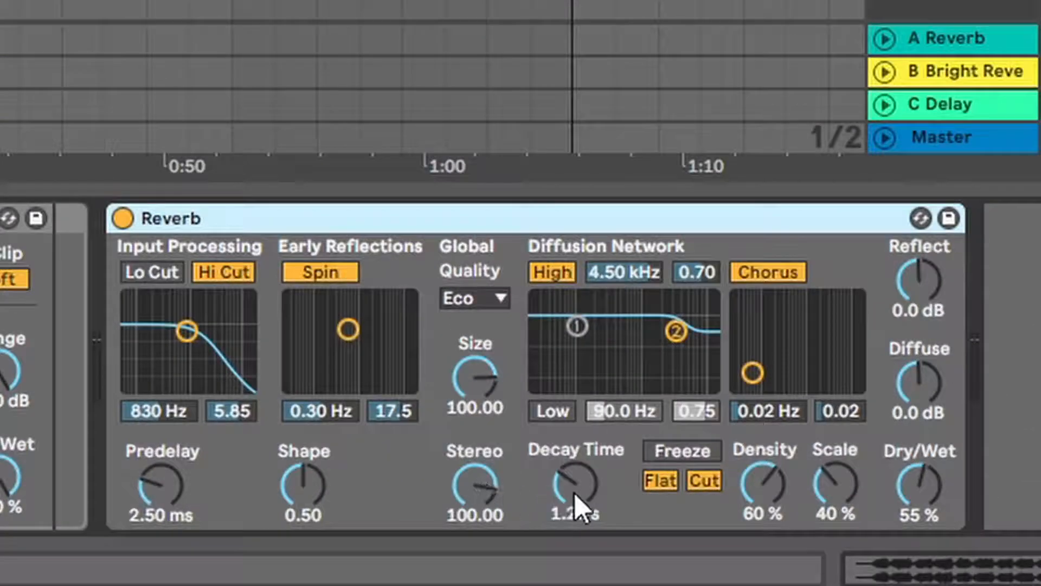
{"action": "left_click_drag", "start_coordinate": [575, 494], "coordinate": [575, 485]}
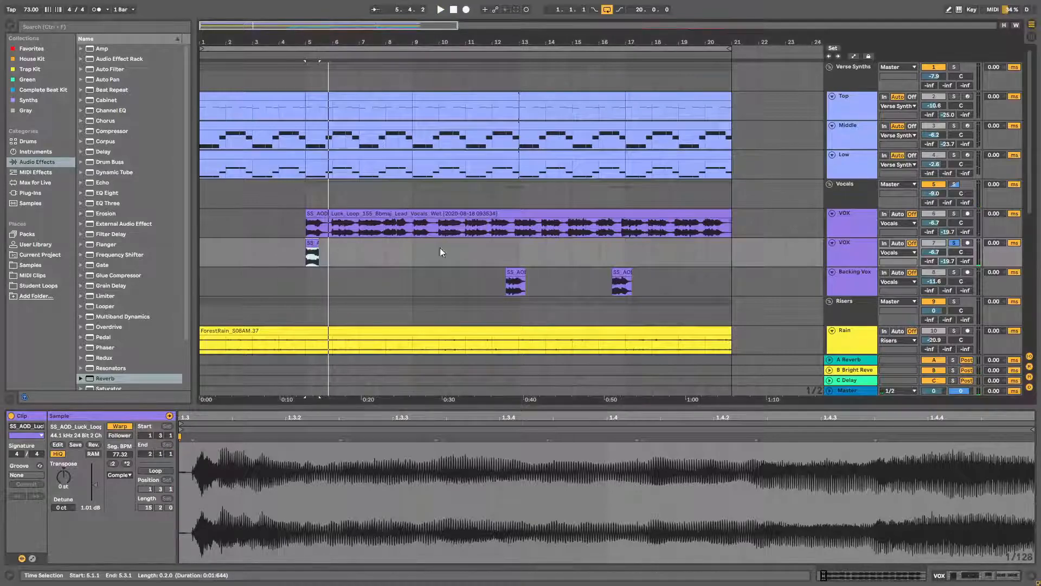
{"action": "right_click", "coordinate": [848, 255]}
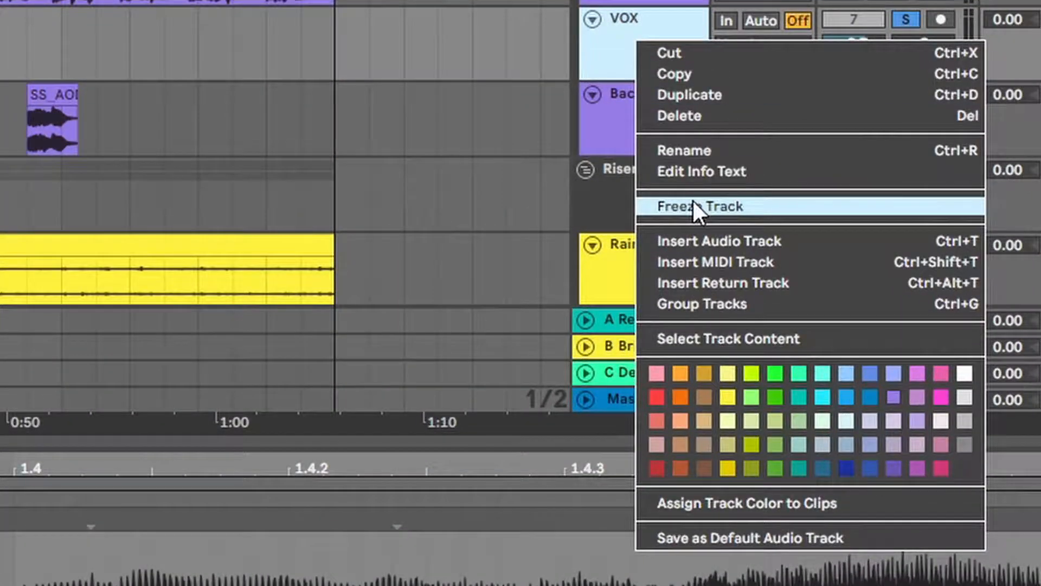
{"action": "left_click", "coordinate": [871, 316]}
{"action": "right_click", "coordinate": [611, 45]}
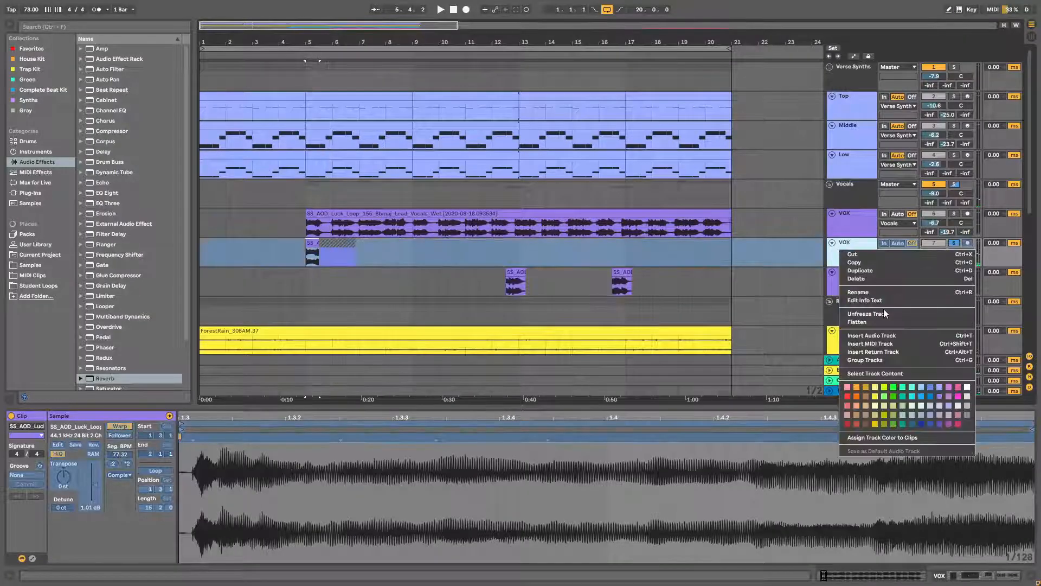
{"action": "left_click", "coordinate": [883, 321]}
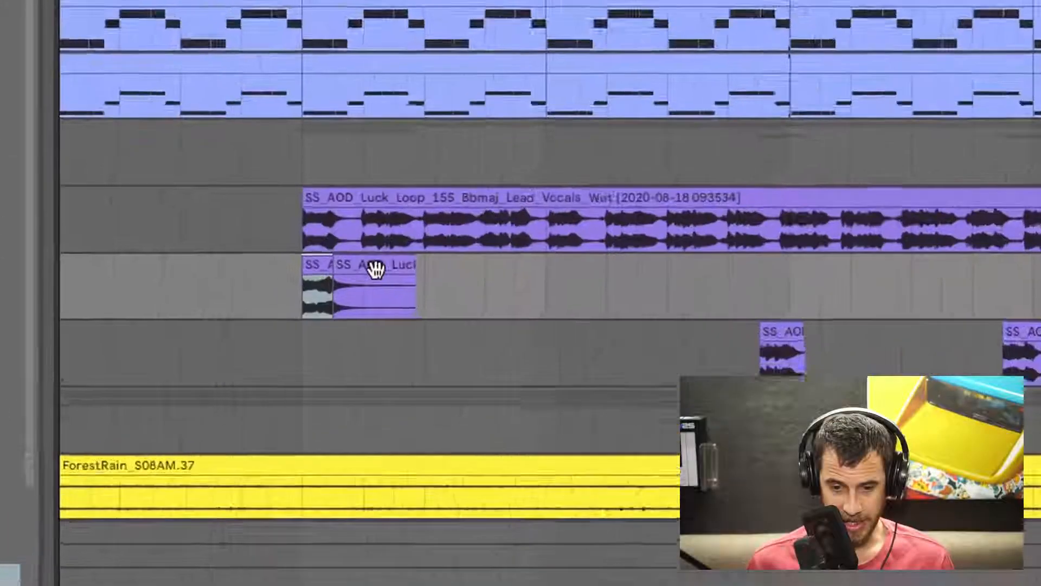
- Delete the dry start of the flattened clip, keeping only the reverb tail, and play it
{"action": "left_click", "coordinate": [315, 268]}
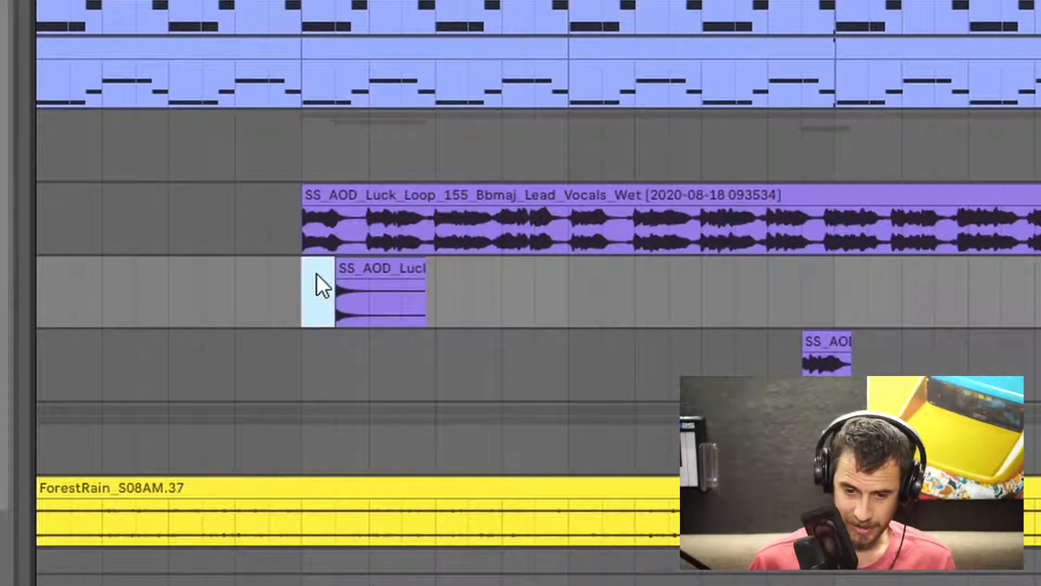
{"action": "key", "text": "Delete"}
{"action": "left_click", "coordinate": [368, 274]}
{"action": "key", "text": "space"}
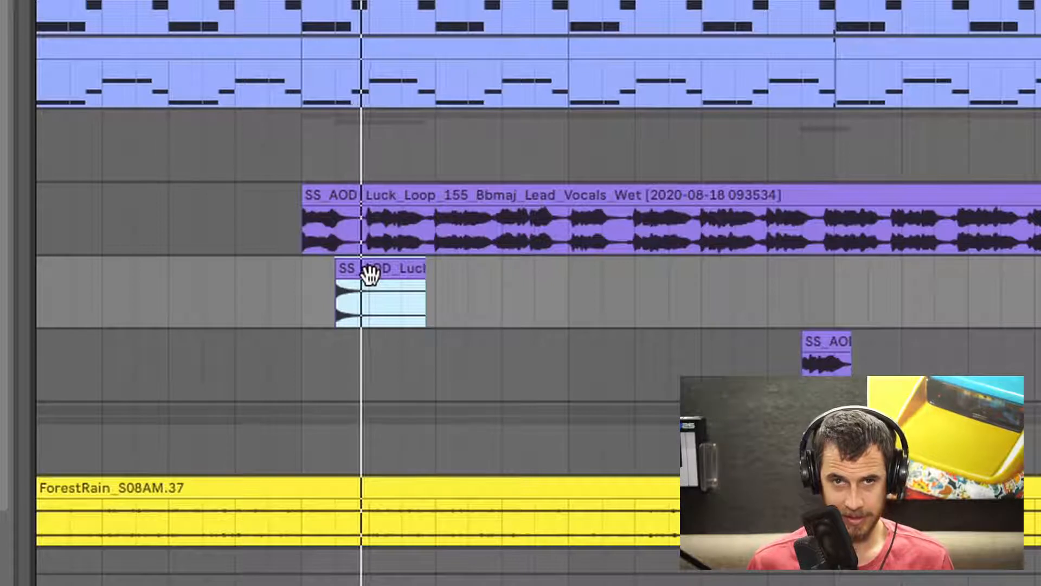
- Move the reverb tail earlier and reverse it into a swell, then duplicate it and reverse the copy back
{"action": "left_click_drag", "start_coordinate": [369, 274], "coordinate": [251, 270]}
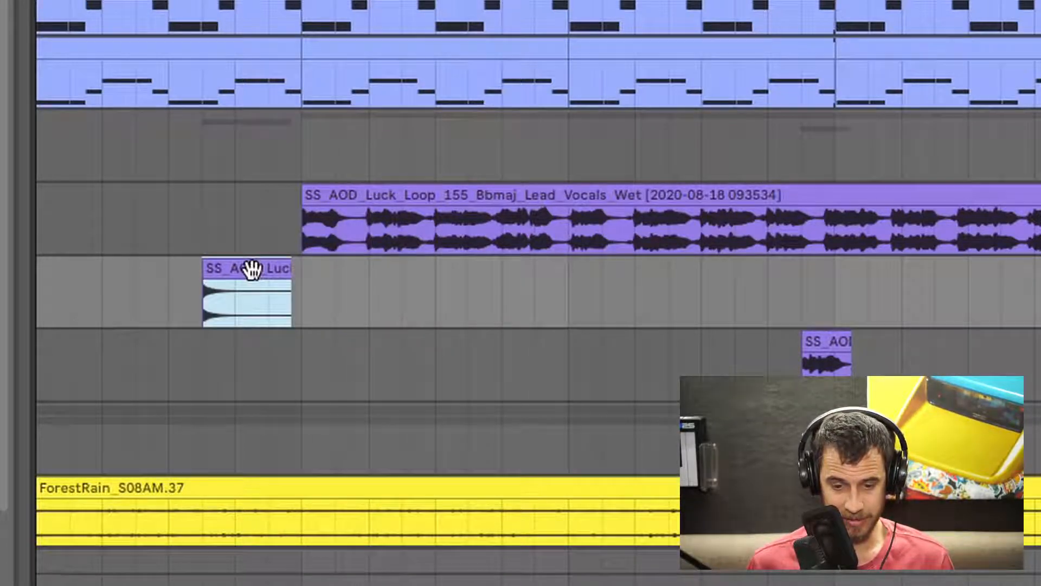
{"action": "key", "text": "r"}
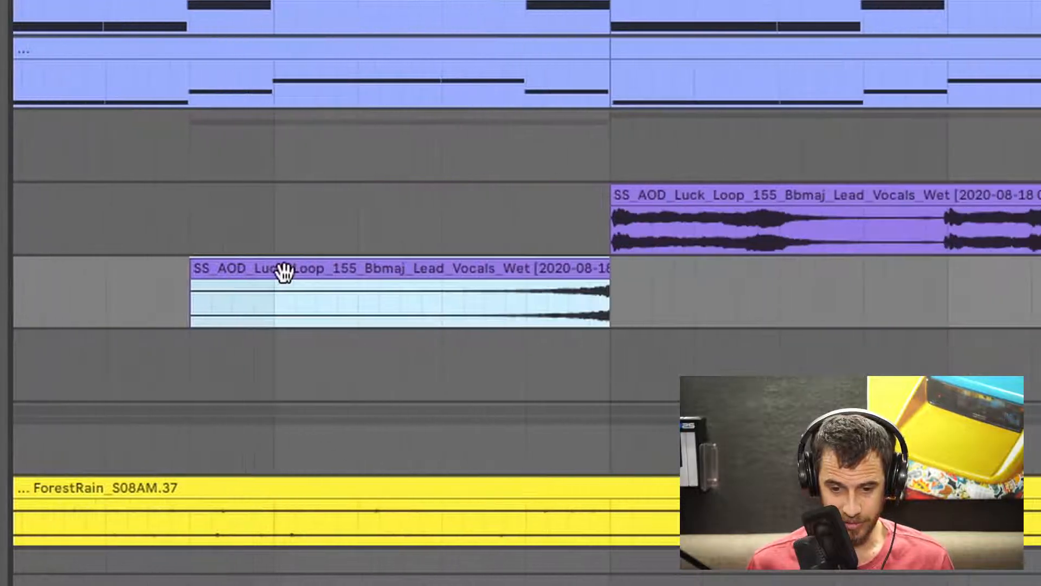
{"action": "key", "text": "super+d"}
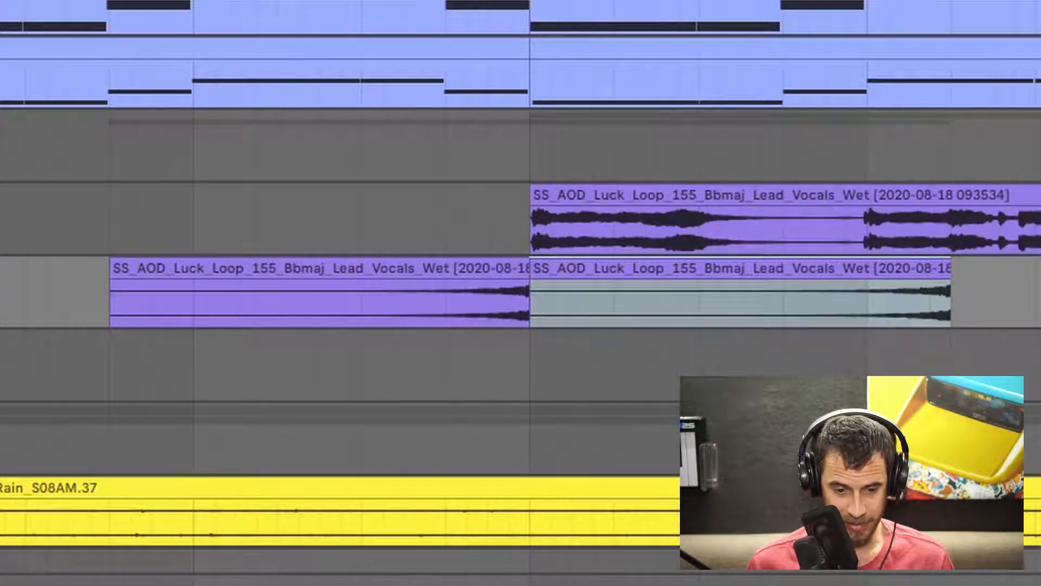
{"action": "key", "text": "r"}
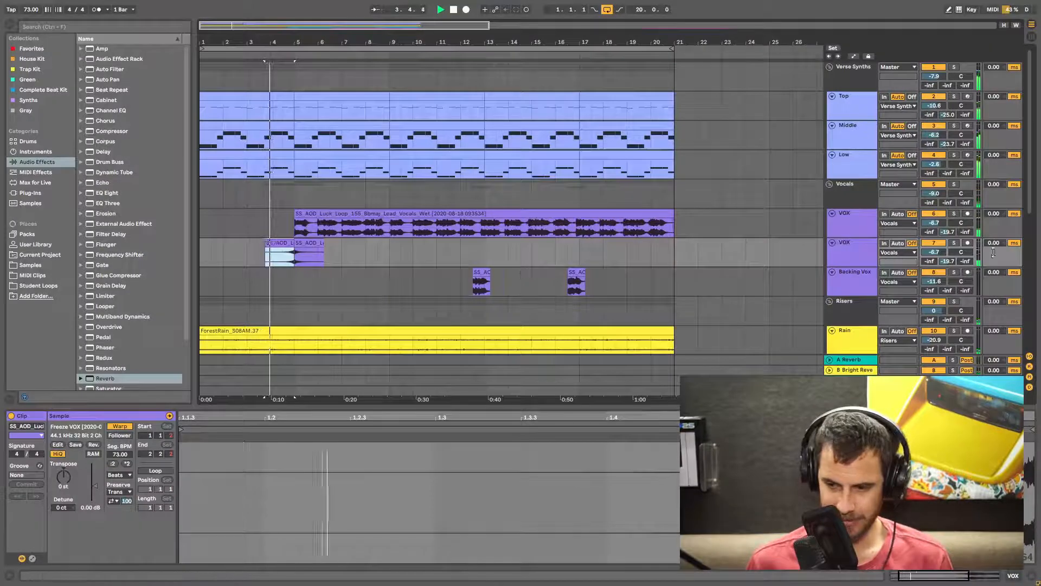
{"action": "left_click_drag", "start_coordinate": [934, 252], "coordinate": [934, 252]}
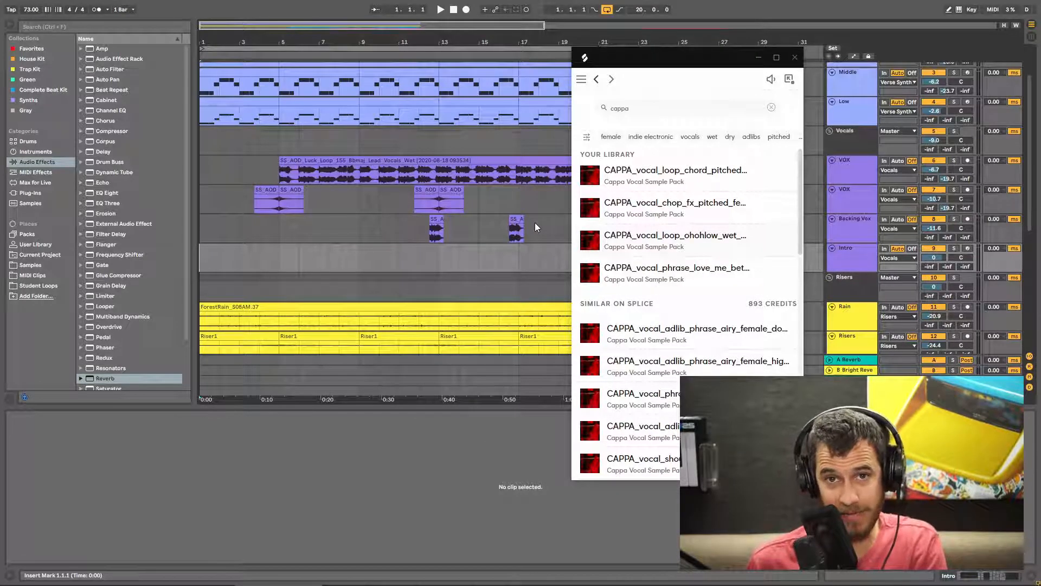
- Play the CAPPA ohohlow vocal loop on the Intro Vox track and lower the track volume to -10.8 dB
{"action": "mouse_move", "coordinate": [595, 245]}
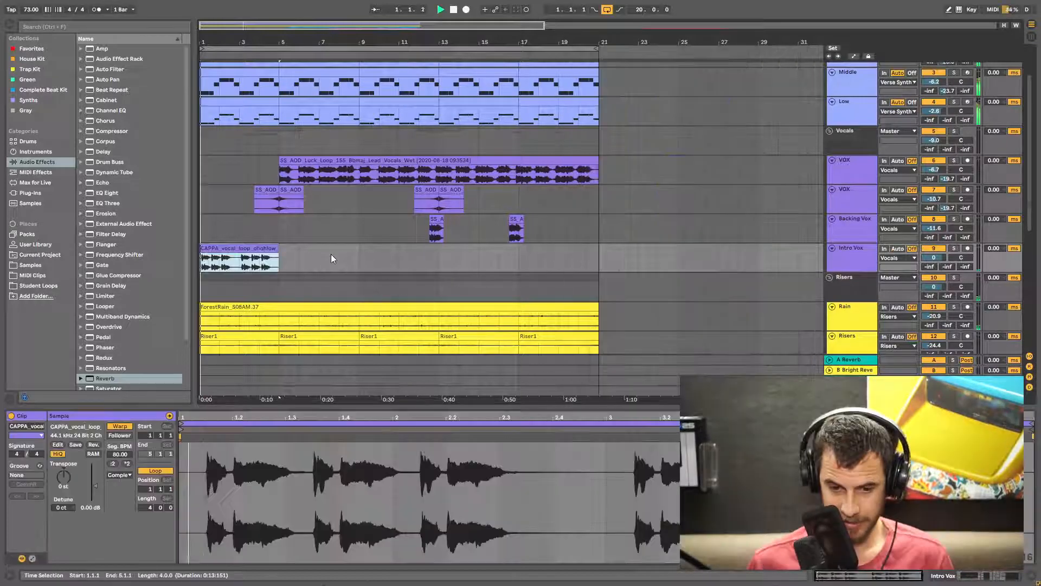
{"action": "key", "text": "space"}
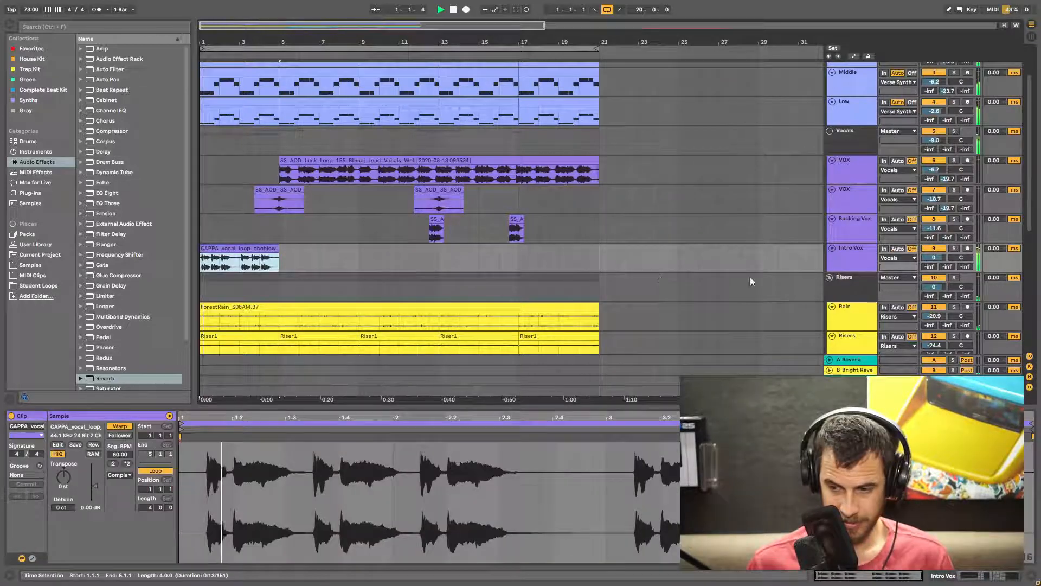
{"action": "left_click_drag", "start_coordinate": [934, 258], "coordinate": [934, 264]}
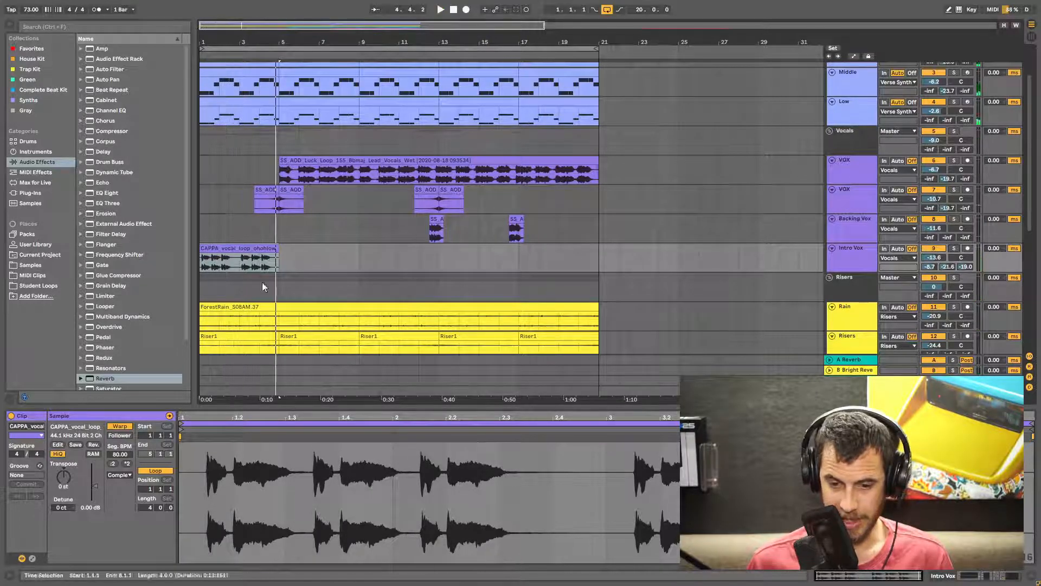
- Copy the CAPPA vocal loop clip to bar 13 on the Intro Vox track
{"action": "left_click_drag", "start_coordinate": [214, 249], "coordinate": [456, 254]}
{"action": "scroll", "coordinate": [457, 254], "scroll_direction": "down", "scroll_amount": 5}
{"action": "scroll", "coordinate": [428, 276], "scroll_direction": "up", "scroll_amount": 6}
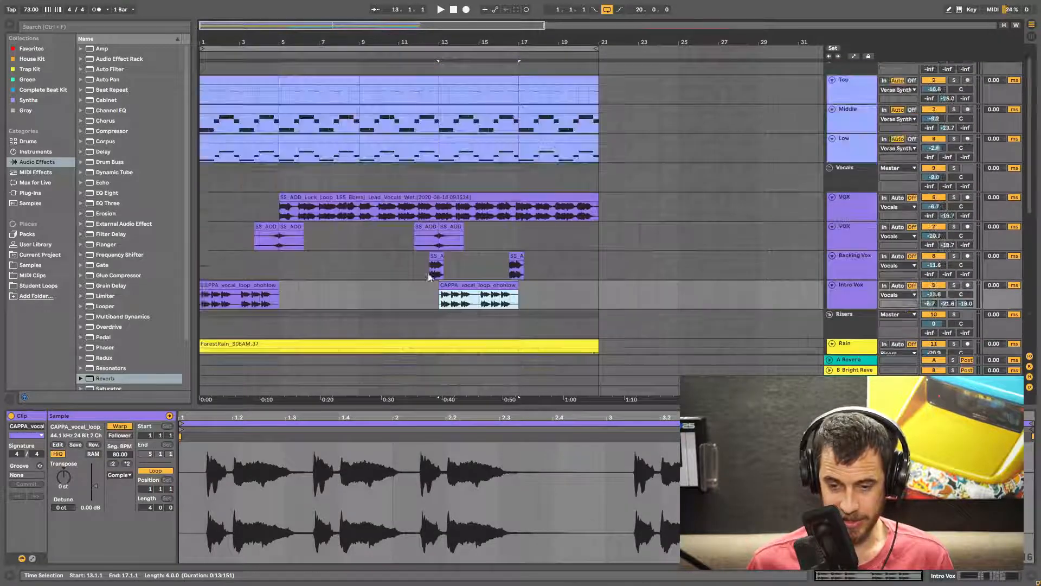
- Play back the arrangement from the copied CAPPA vocal loop to audition it
{"action": "left_click", "coordinate": [440, 302]}
{"action": "key", "text": "space"}
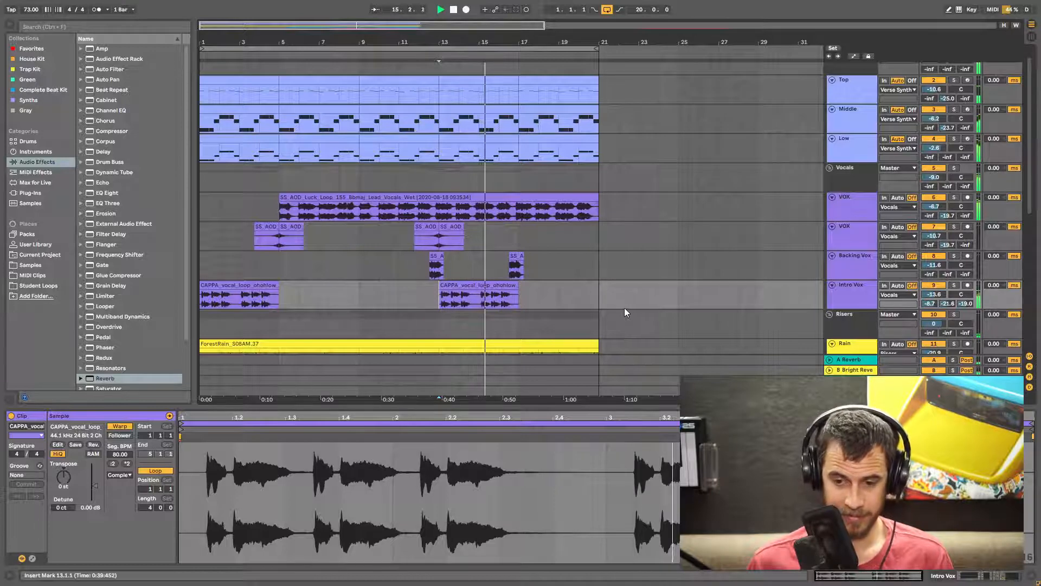
{"action": "key", "text": "space"}
- Add Auto Filter, Utility and Frequency Shifter effects to the Verse Synths group track
{"action": "left_click", "coordinate": [459, 286]}
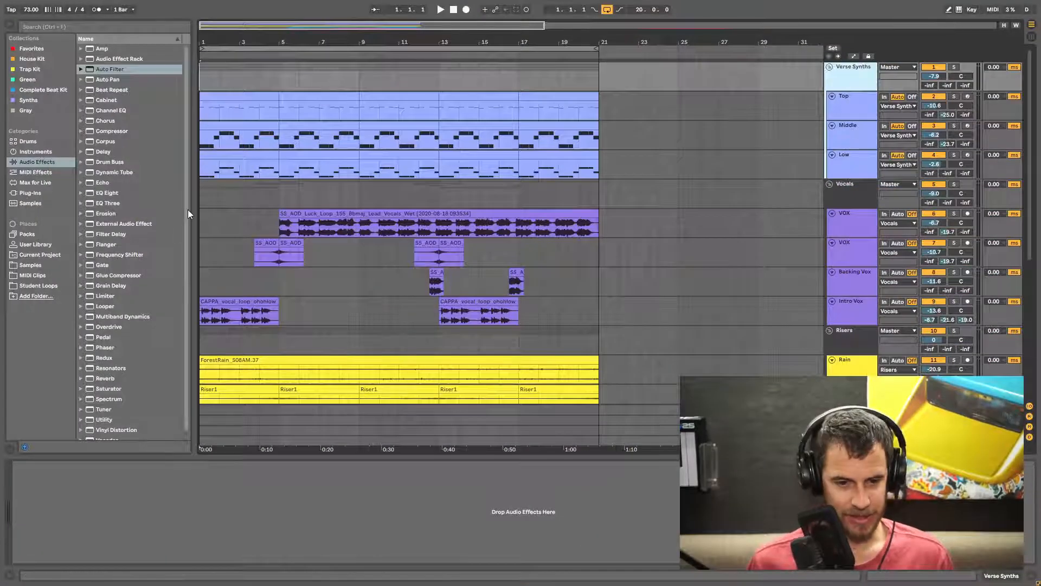
{"action": "left_click_drag", "start_coordinate": [110, 69], "coordinate": [849, 82]}
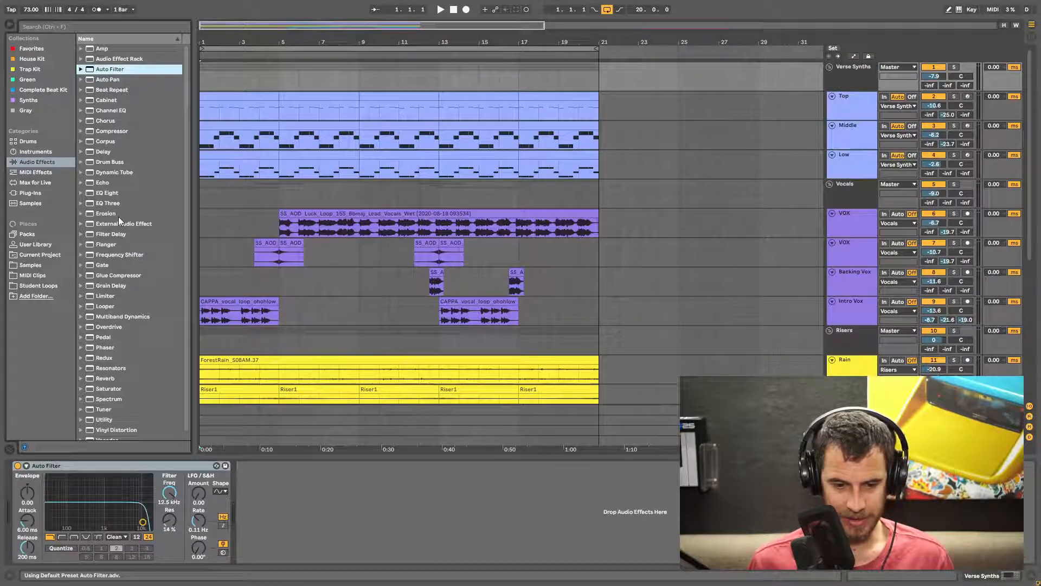
{"action": "left_click_drag", "start_coordinate": [105, 419], "coordinate": [858, 86]}
{"action": "left_click_drag", "start_coordinate": [255, 258], "coordinate": [358, 510]}
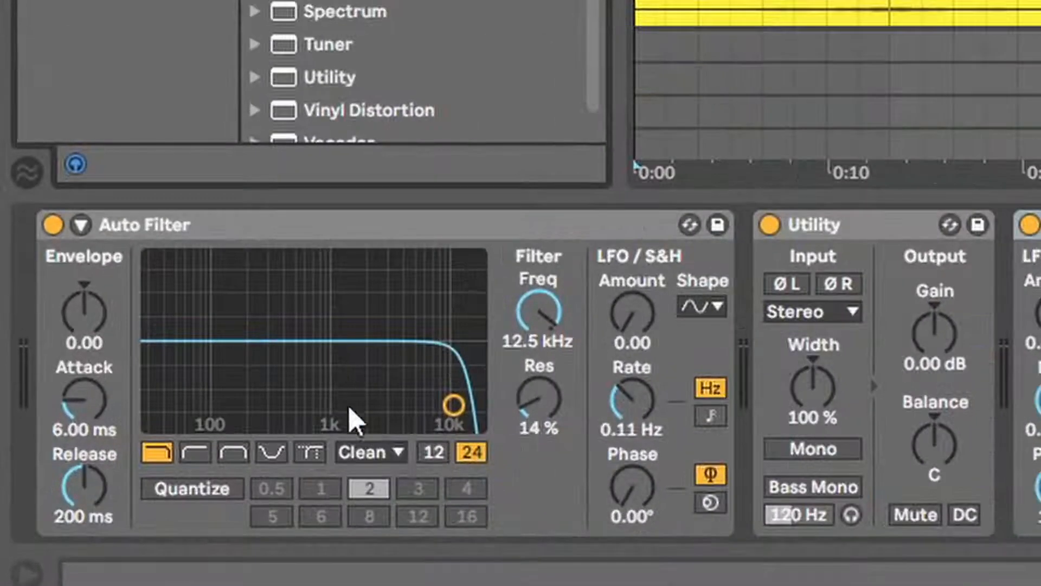
- Show the Auto Filter frequency automation and draw a curve rising over the first bars and dipping around bar 10
{"action": "right_click", "coordinate": [538, 323]}
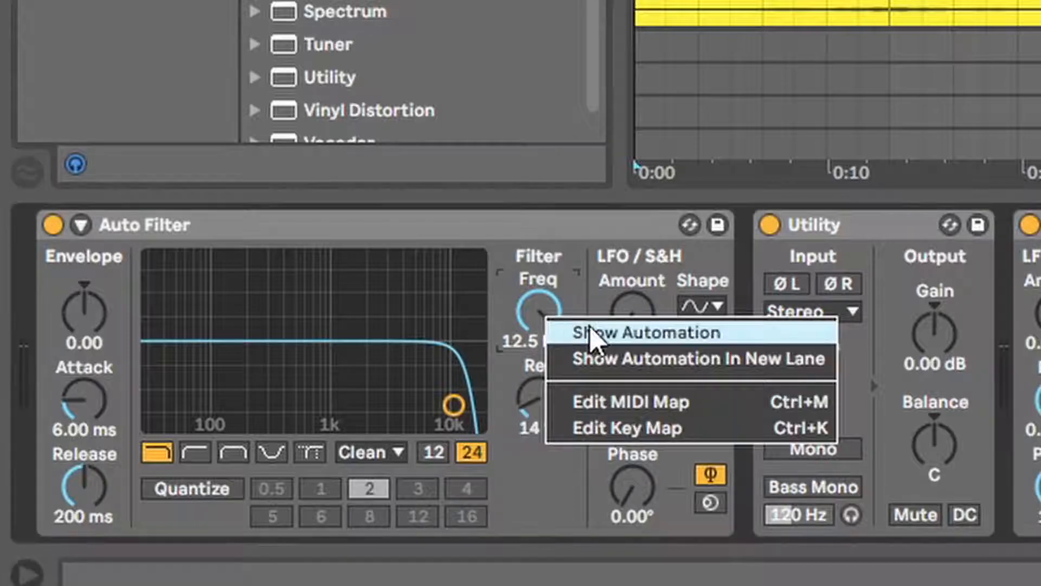
{"action": "left_click", "coordinate": [569, 332]}
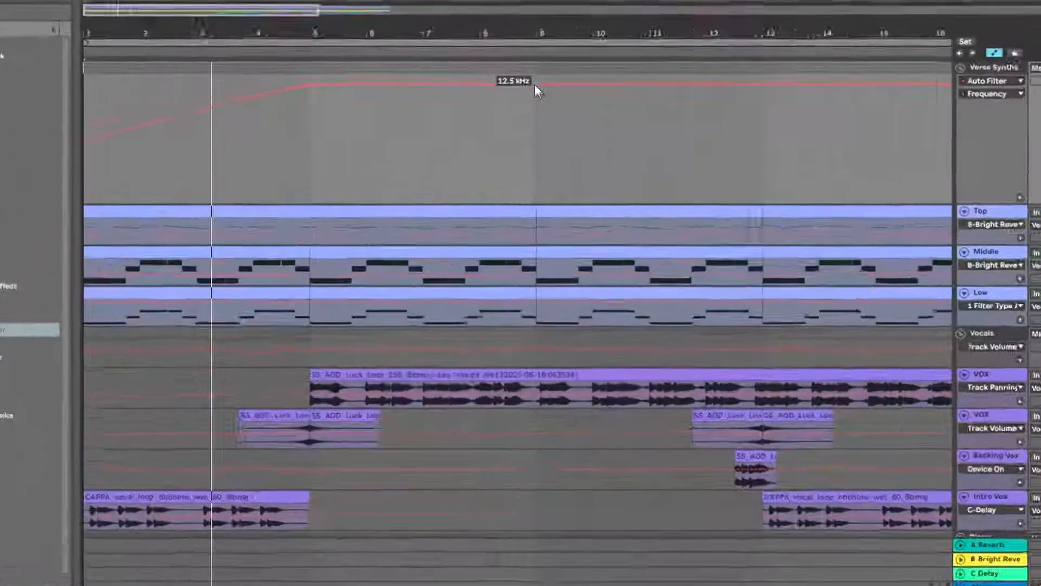
{"action": "left_click_drag", "start_coordinate": [535, 84], "coordinate": [536, 101]}
{"action": "left_click", "coordinate": [480, 98]}
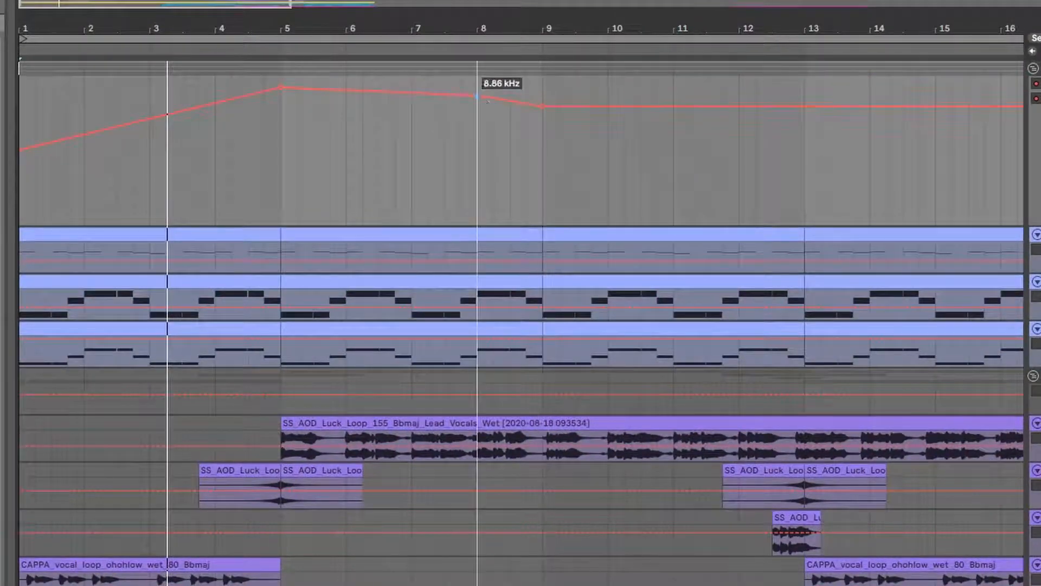
{"action": "left_click_drag", "start_coordinate": [605, 108], "coordinate": [610, 112]}
{"action": "left_click_drag", "start_coordinate": [678, 112], "coordinate": [680, 103]}
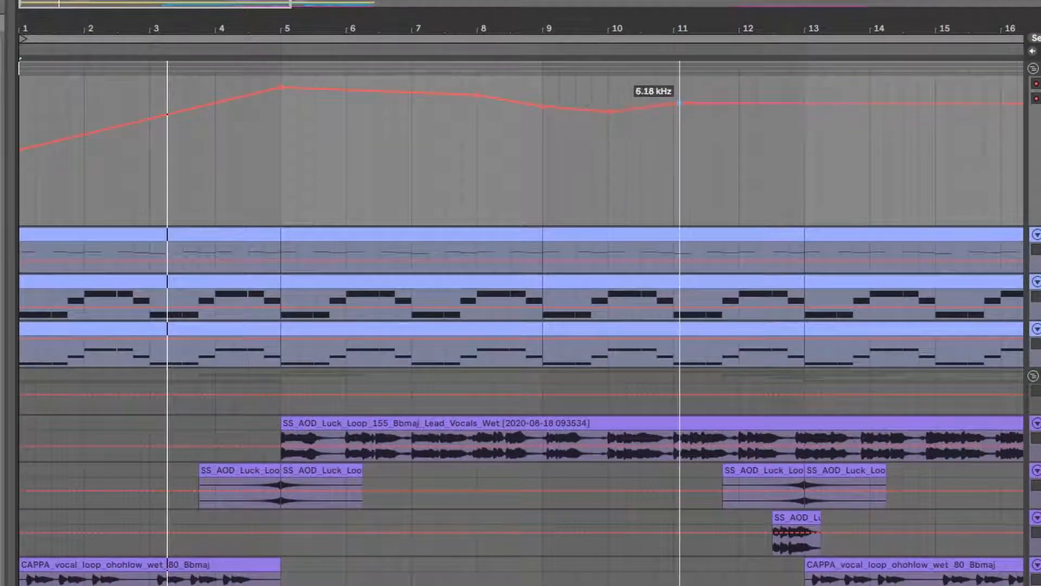
{"action": "left_click_drag", "start_coordinate": [679, 103], "coordinate": [679, 97]}
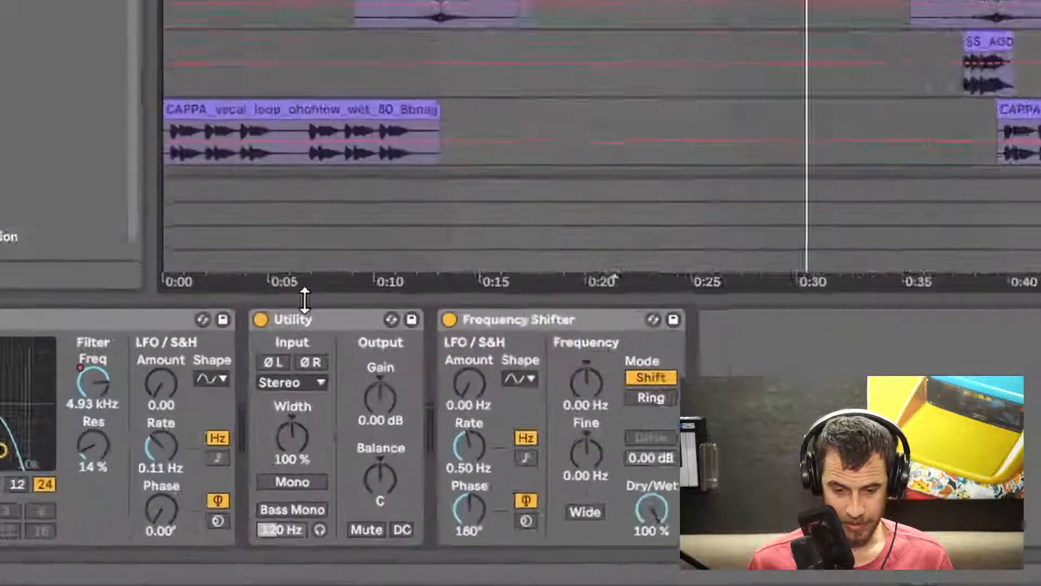
- Show the Utility gain automation and lower the gain envelope to about -5 dB
{"action": "right_click", "coordinate": [380, 406]}
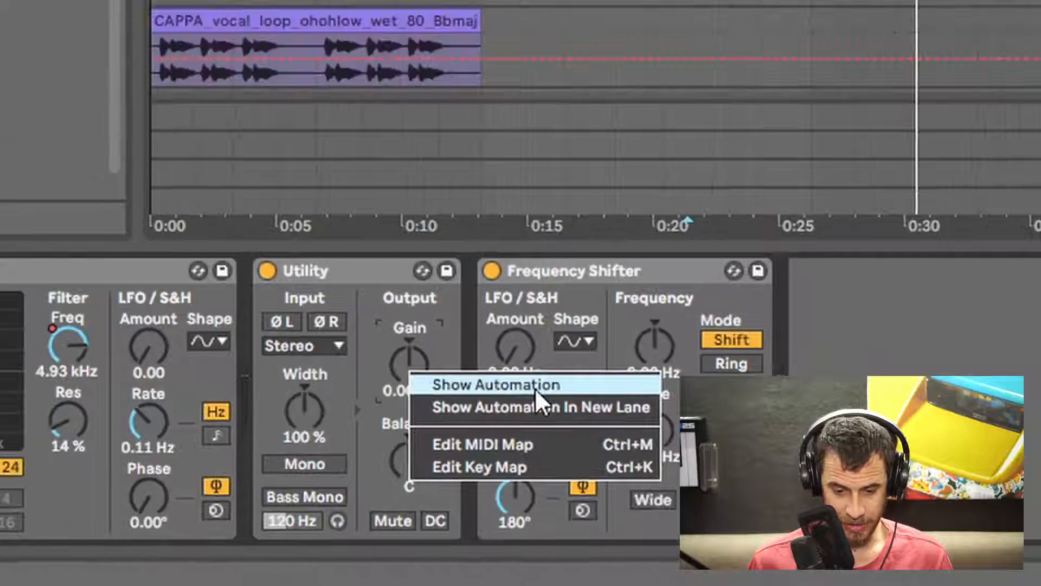
{"action": "left_click", "coordinate": [535, 385]}
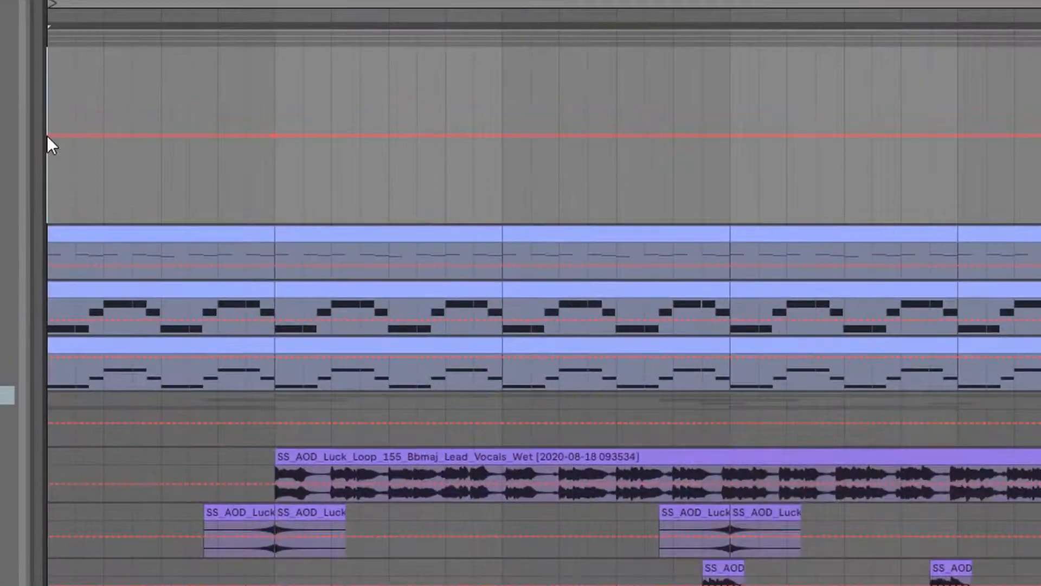
{"action": "left_click_drag", "start_coordinate": [47, 135], "coordinate": [52, 156]}
{"action": "key", "text": "space"}
{"action": "left_click_drag", "start_coordinate": [49, 161], "coordinate": [49, 155]}
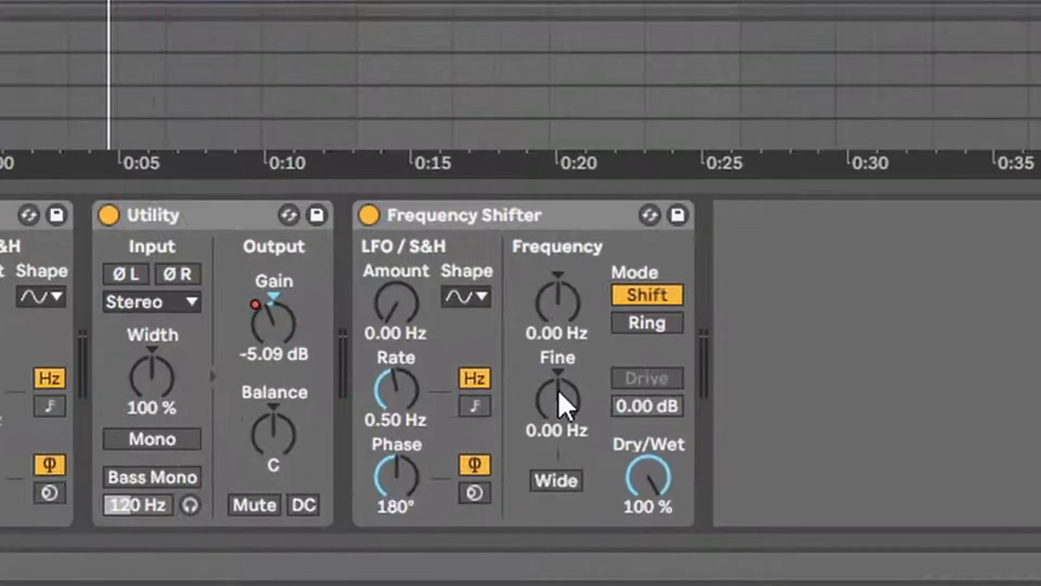
- Show the Frequency Shifter Fine automation, draw a small wobbling curve over the first four bars, and play it
{"action": "right_click", "coordinate": [559, 391]}
{"action": "left_click", "coordinate": [629, 408]}
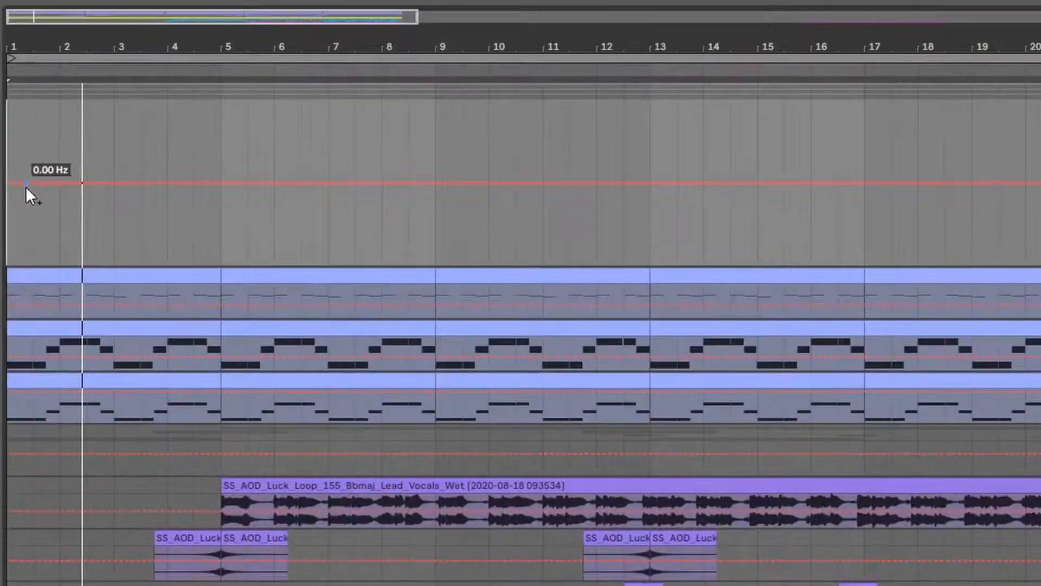
{"action": "left_click_drag", "start_coordinate": [25, 187], "coordinate": [174, 183]}
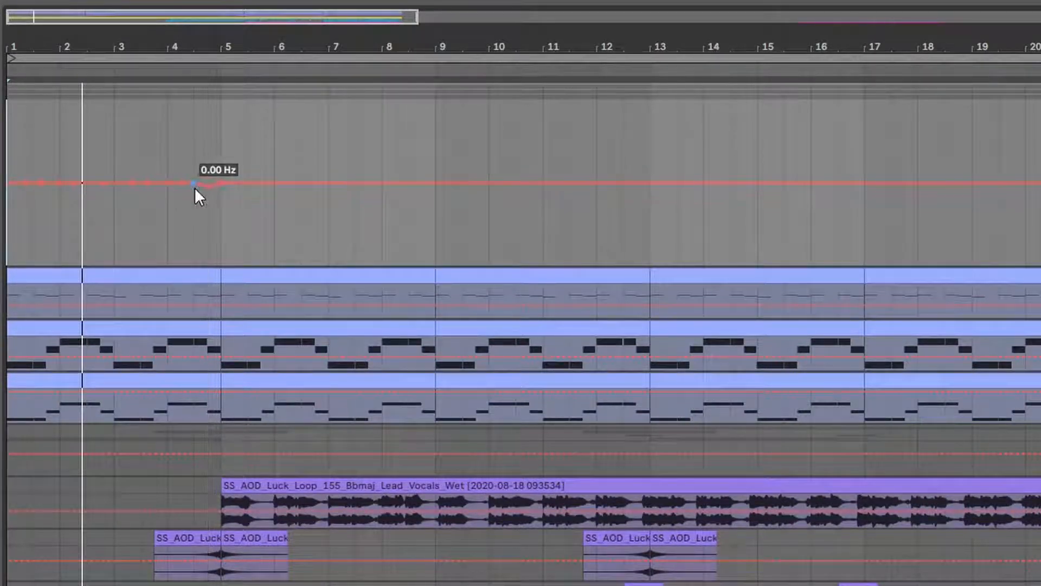
{"action": "left_click_drag", "start_coordinate": [158, 184], "coordinate": [58, 183]}
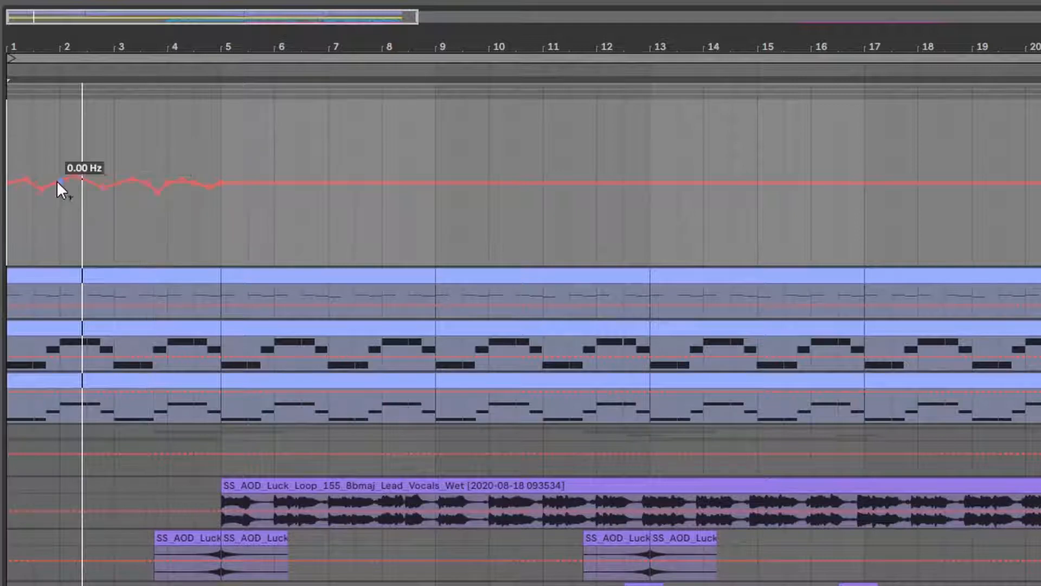
{"action": "key", "text": "space"}
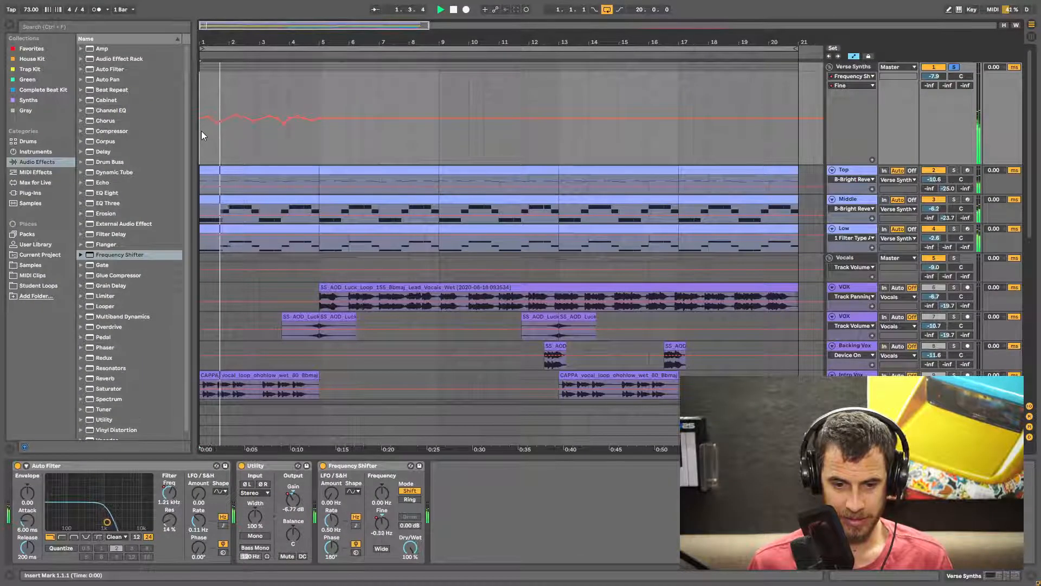
- Solo the Riser 3 and Down sweep tracks and play them back
{"action": "left_click_drag", "start_coordinate": [320, 135], "coordinate": [178, 135]}
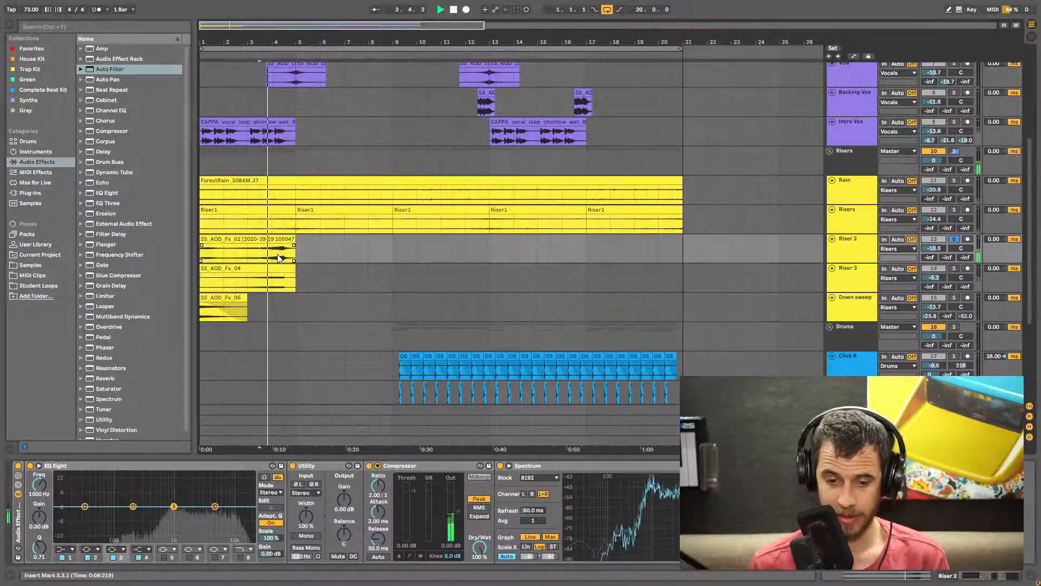
{"action": "left_click", "coordinate": [955, 268]}
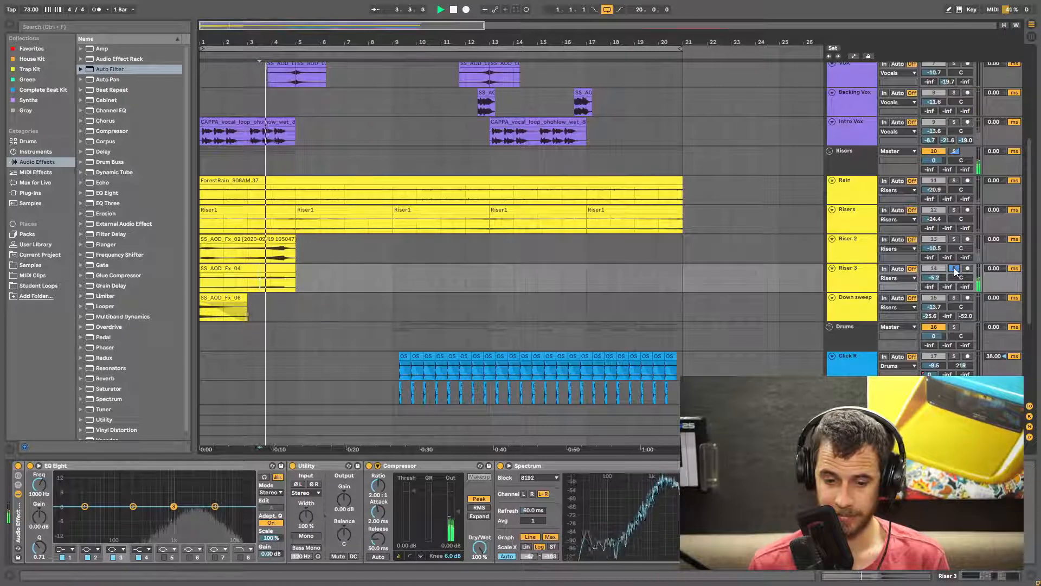
{"action": "left_click", "coordinate": [955, 298]}
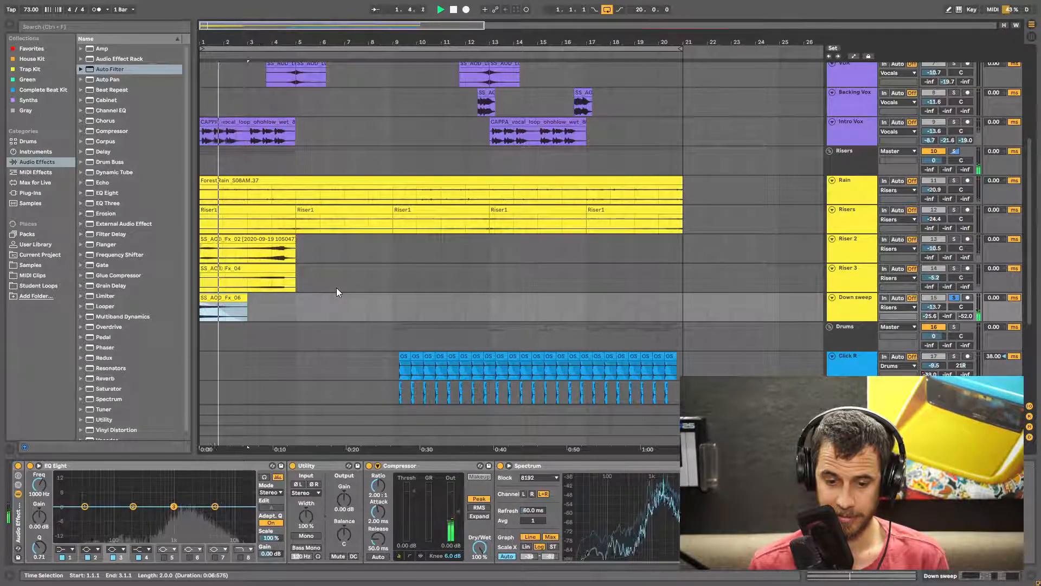
{"action": "key", "text": "space"}
- Move the SS_AOD_Fx_02 and SS_AOD_Fx_04 riser clips to bar 17 and place SS_AOD_Fx_06 clips at bars 5 and 13
{"action": "left_click", "coordinate": [271, 239]}
{"action": "left_click", "coordinate": [272, 268]}
{"action": "left_click_drag", "start_coordinate": [272, 248], "coordinate": [658, 251]}
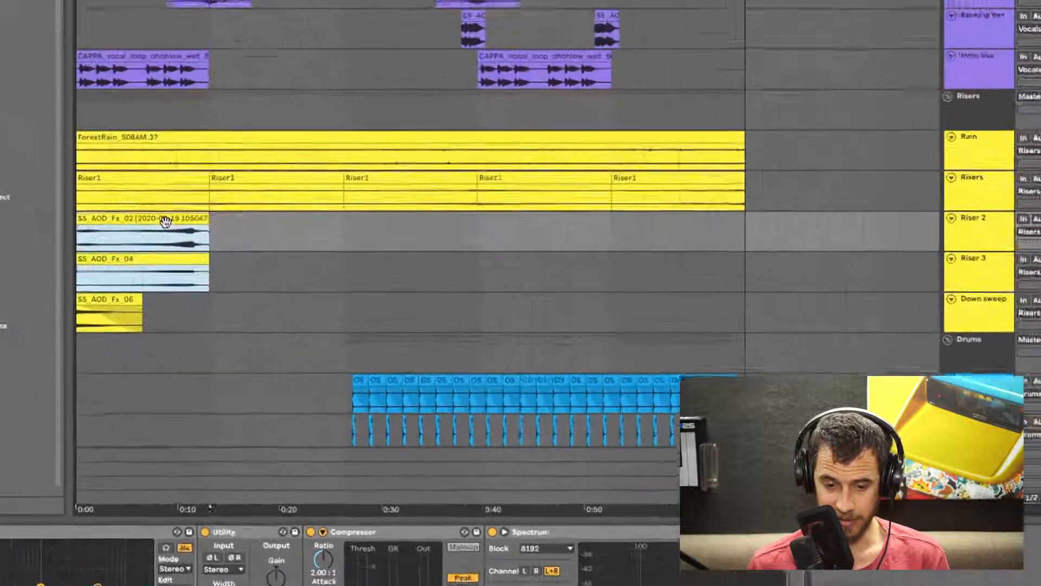
{"action": "left_click_drag", "start_coordinate": [73, 292], "coordinate": [645, 311]}
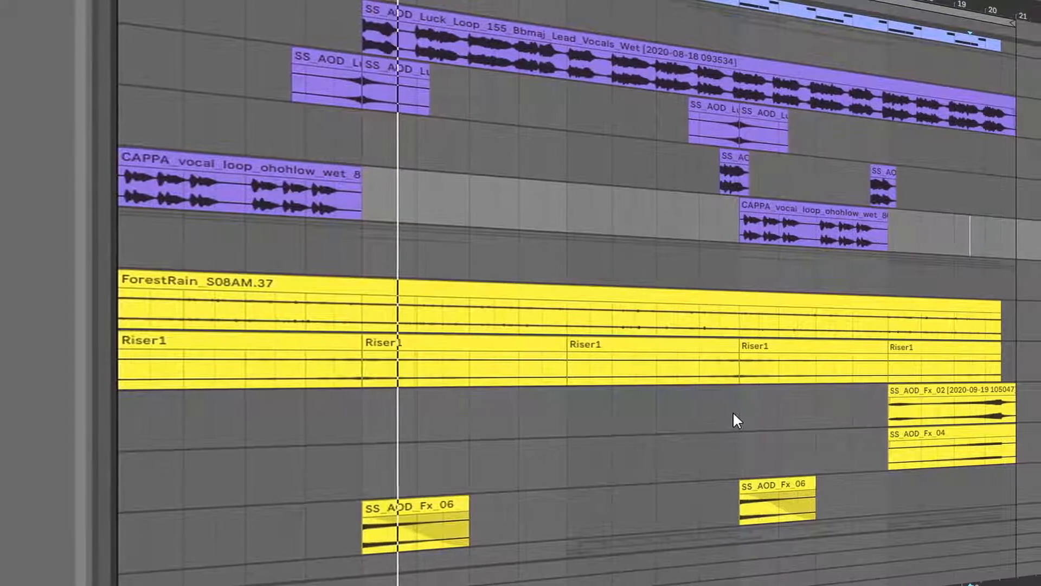
- Copy a short SS_AOD_Luck vocal chop to just before bar 20 on the Backing Vox track
{"action": "left_click_drag", "start_coordinate": [697, 107], "coordinate": [955, 172]}
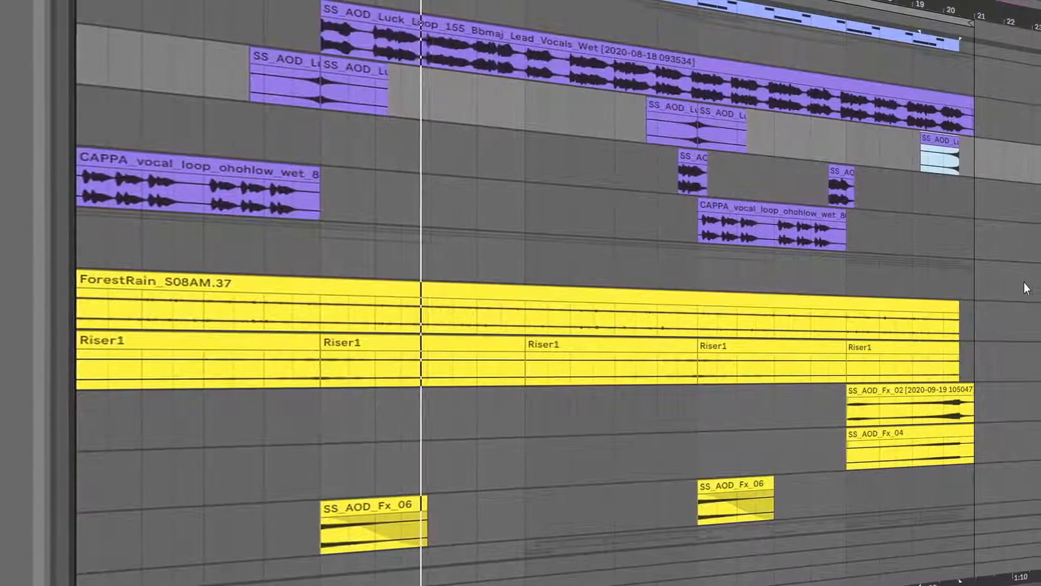